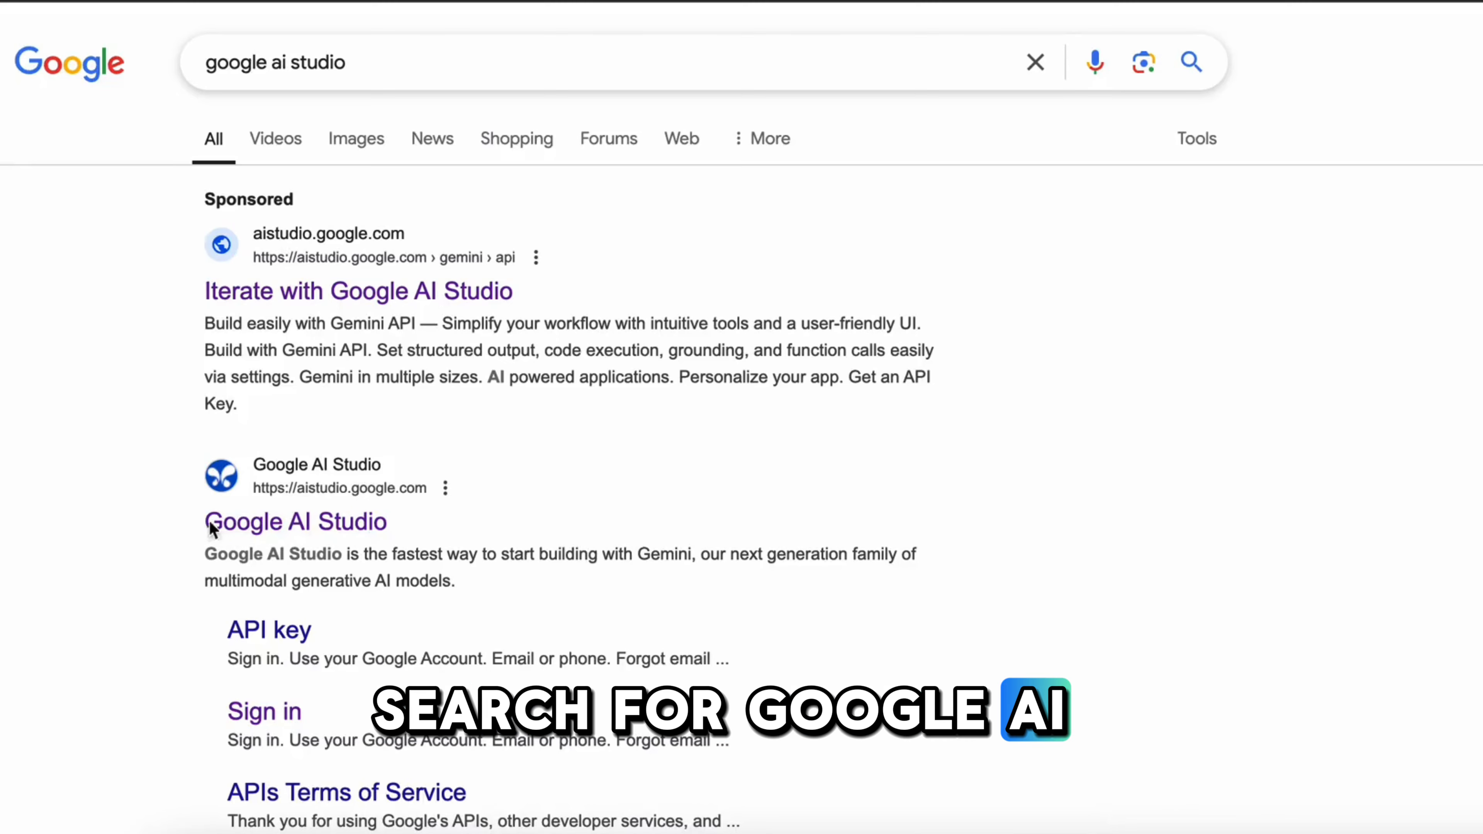
# - Open Google AI Studio's Stream Realtime page and share the Stream Realtime browser window with it
pyautogui.click(248, 523)
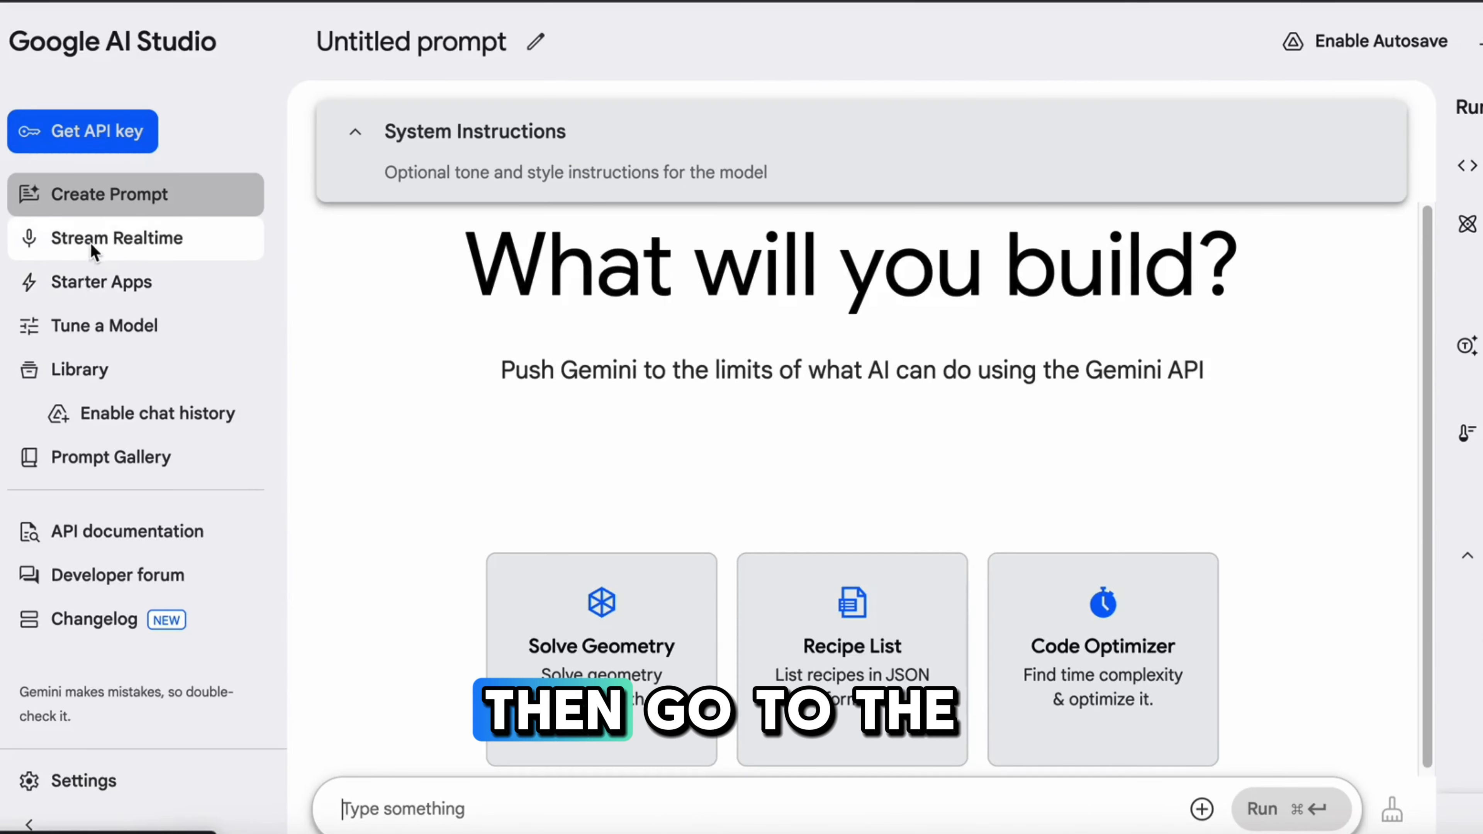
pyautogui.click(134, 239)
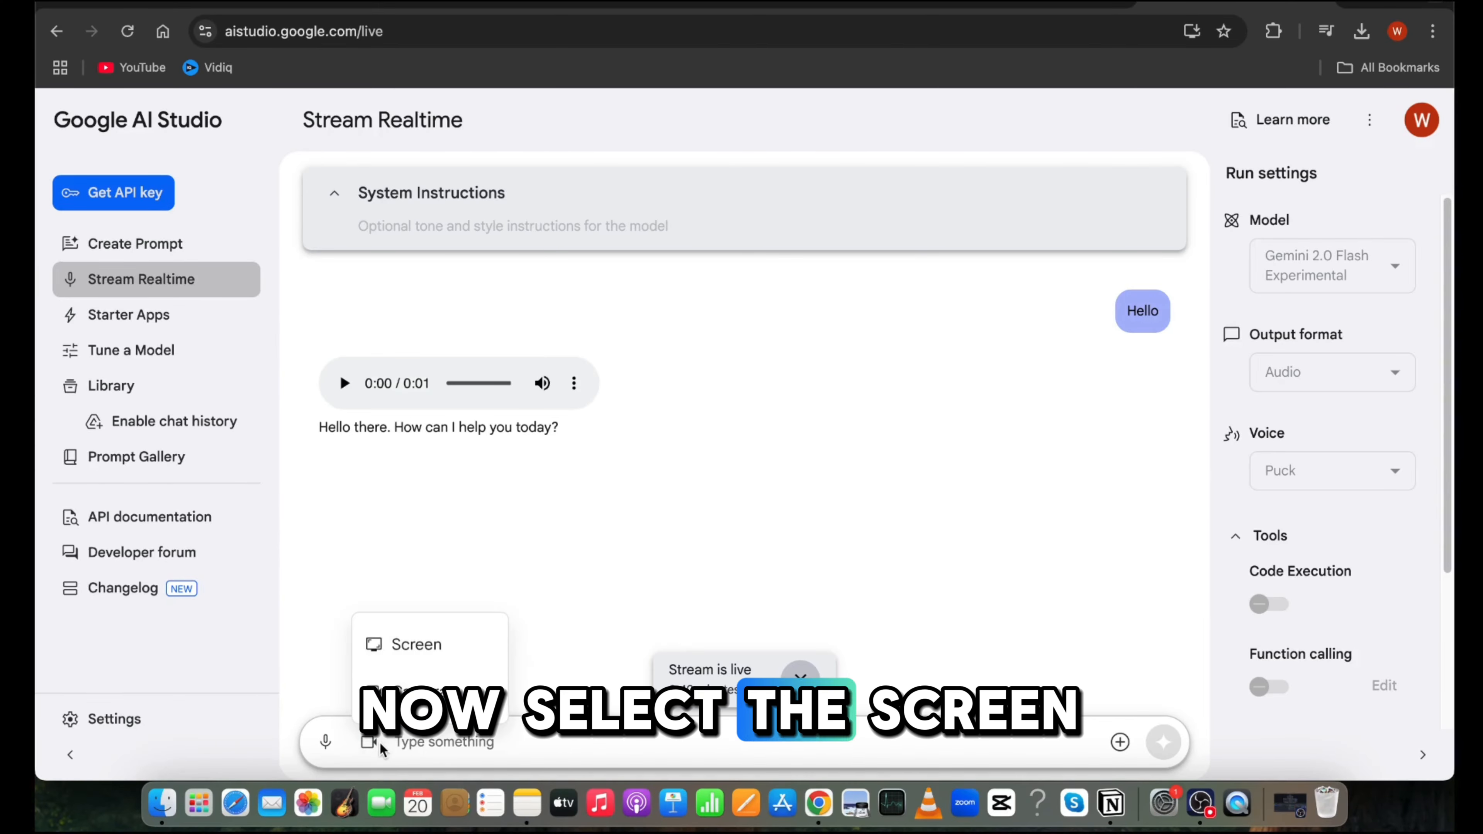
pyautogui.click(411, 644)
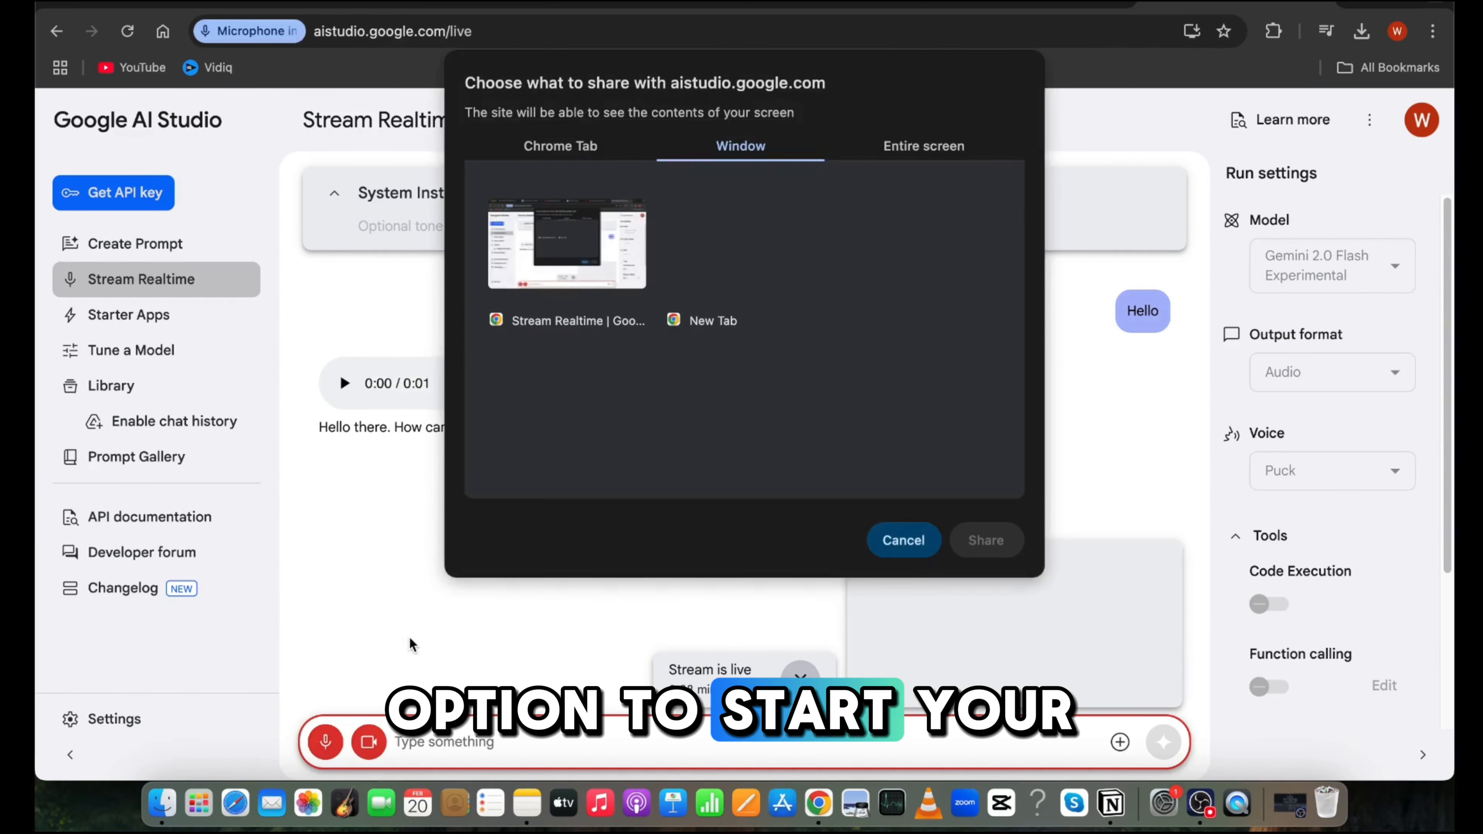
pyautogui.click(607, 247)
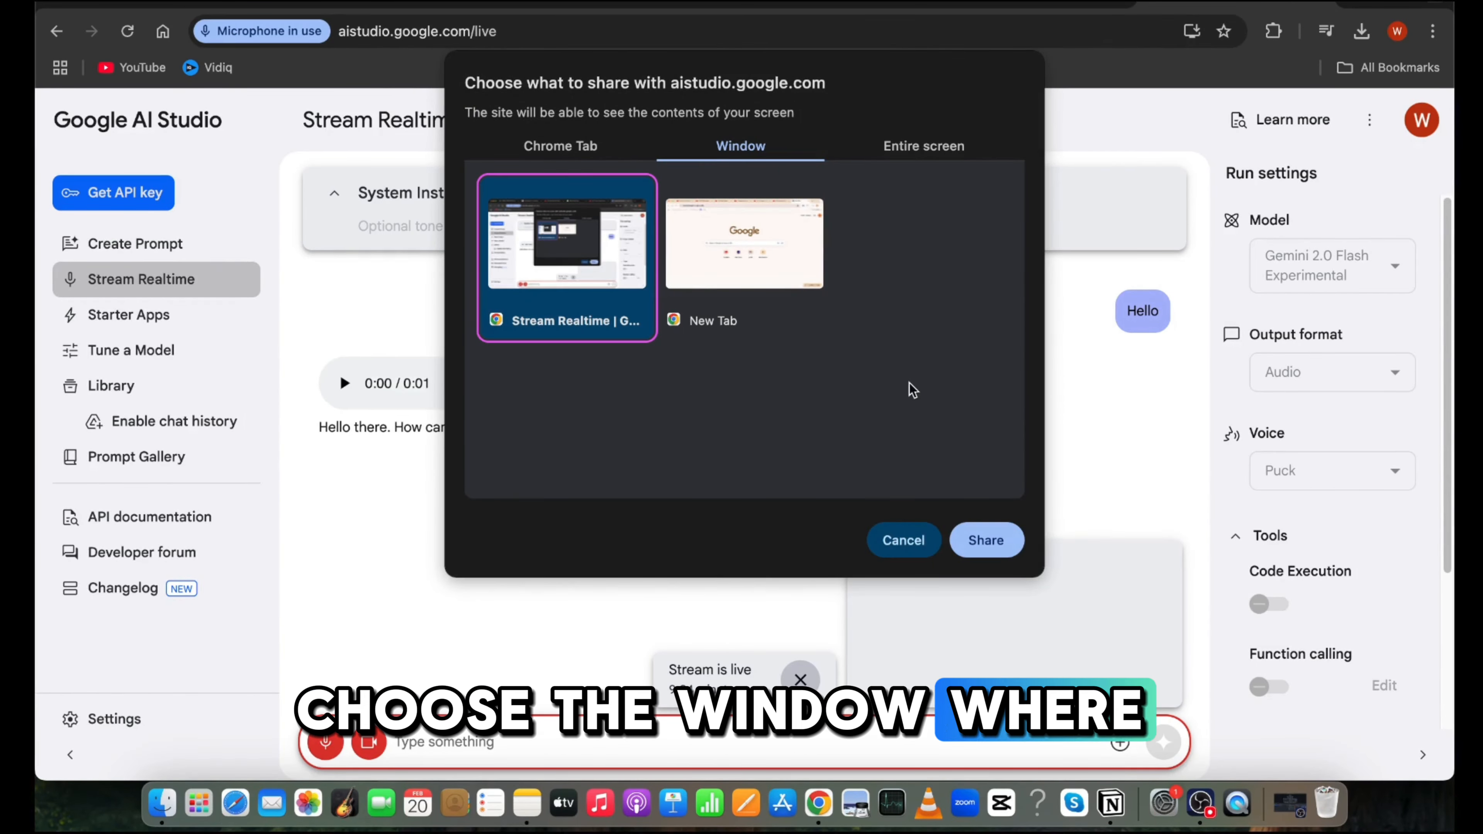
pyautogui.click(984, 549)
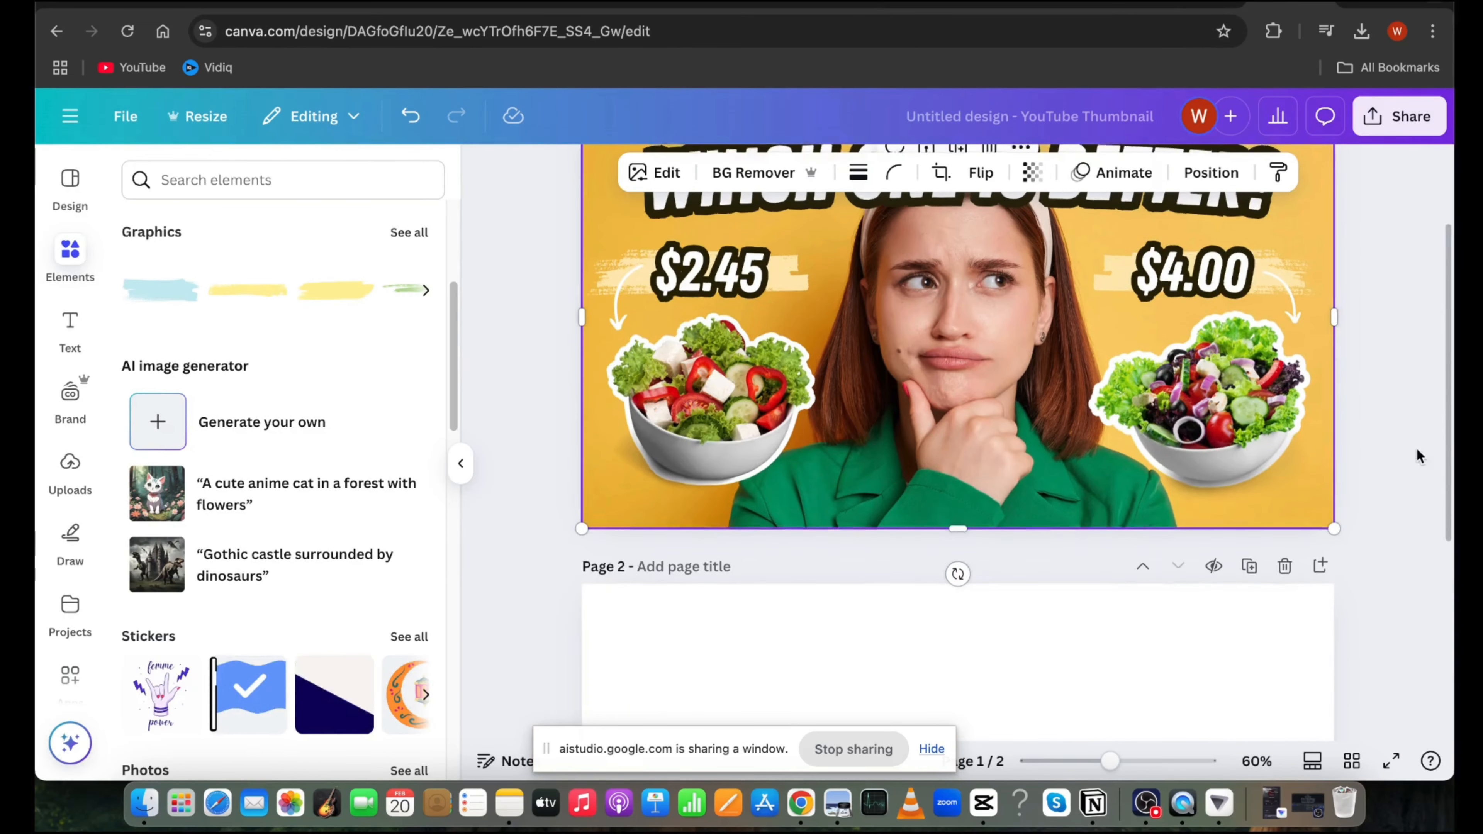
# - Switch to the Canva design and examine the reference thumbnail on page 1 and the blank page 2
pyautogui.scroll(3, 1407, 448)
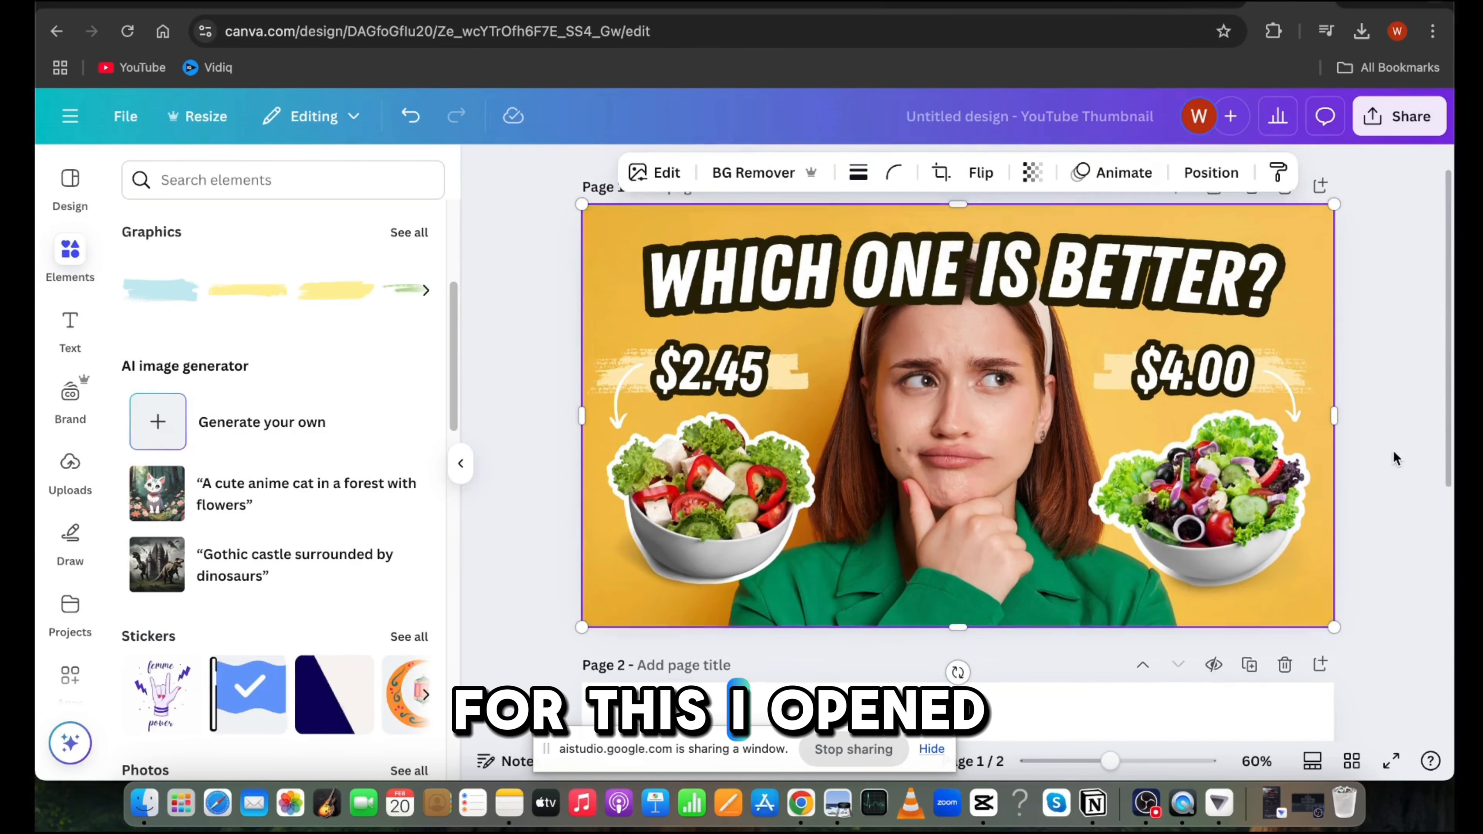
pyautogui.moveTo(1113, 763); pyautogui.dragTo(1095, 761)
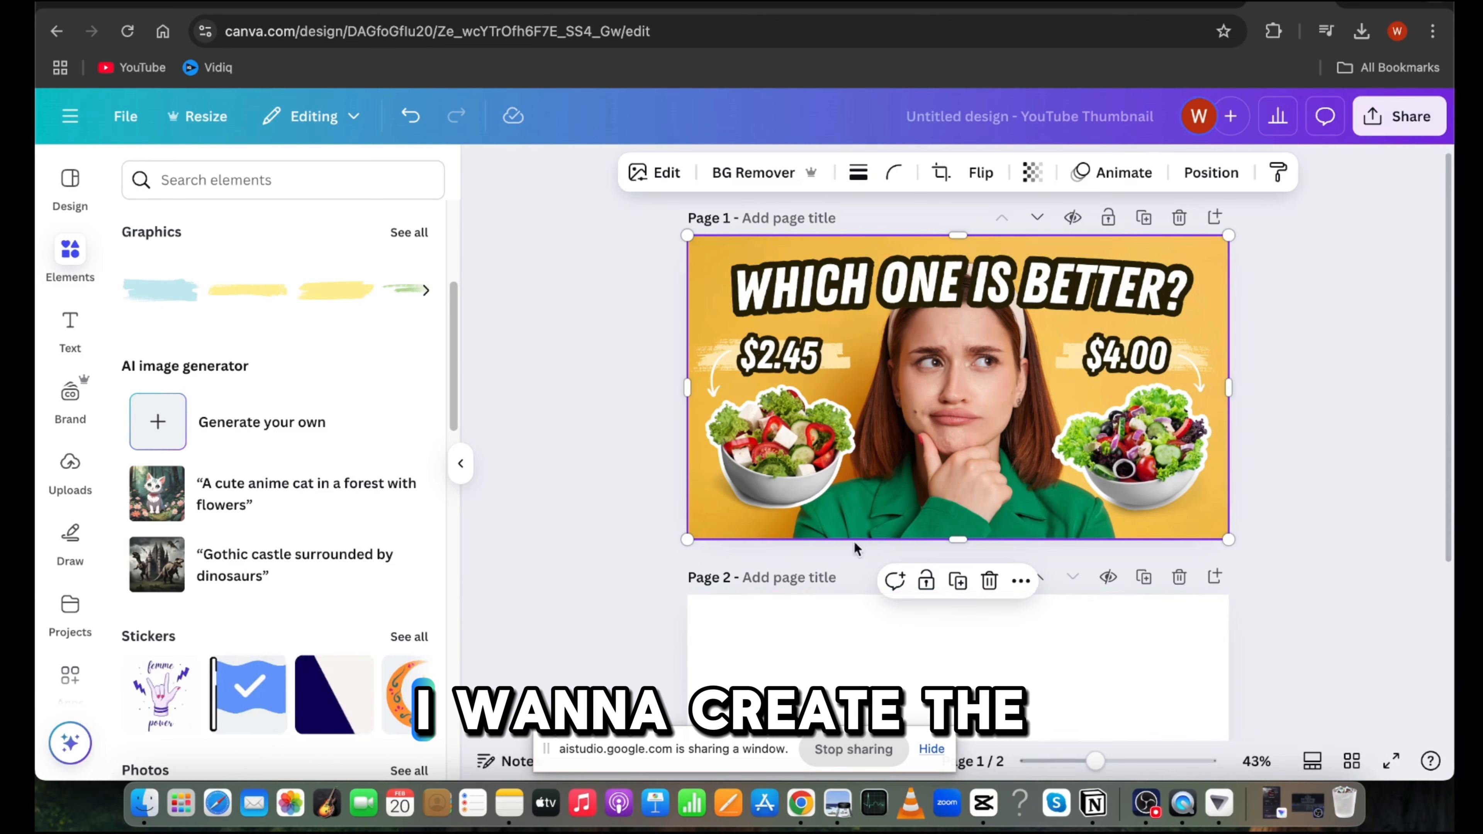
pyautogui.scroll(-1, 887, 465)
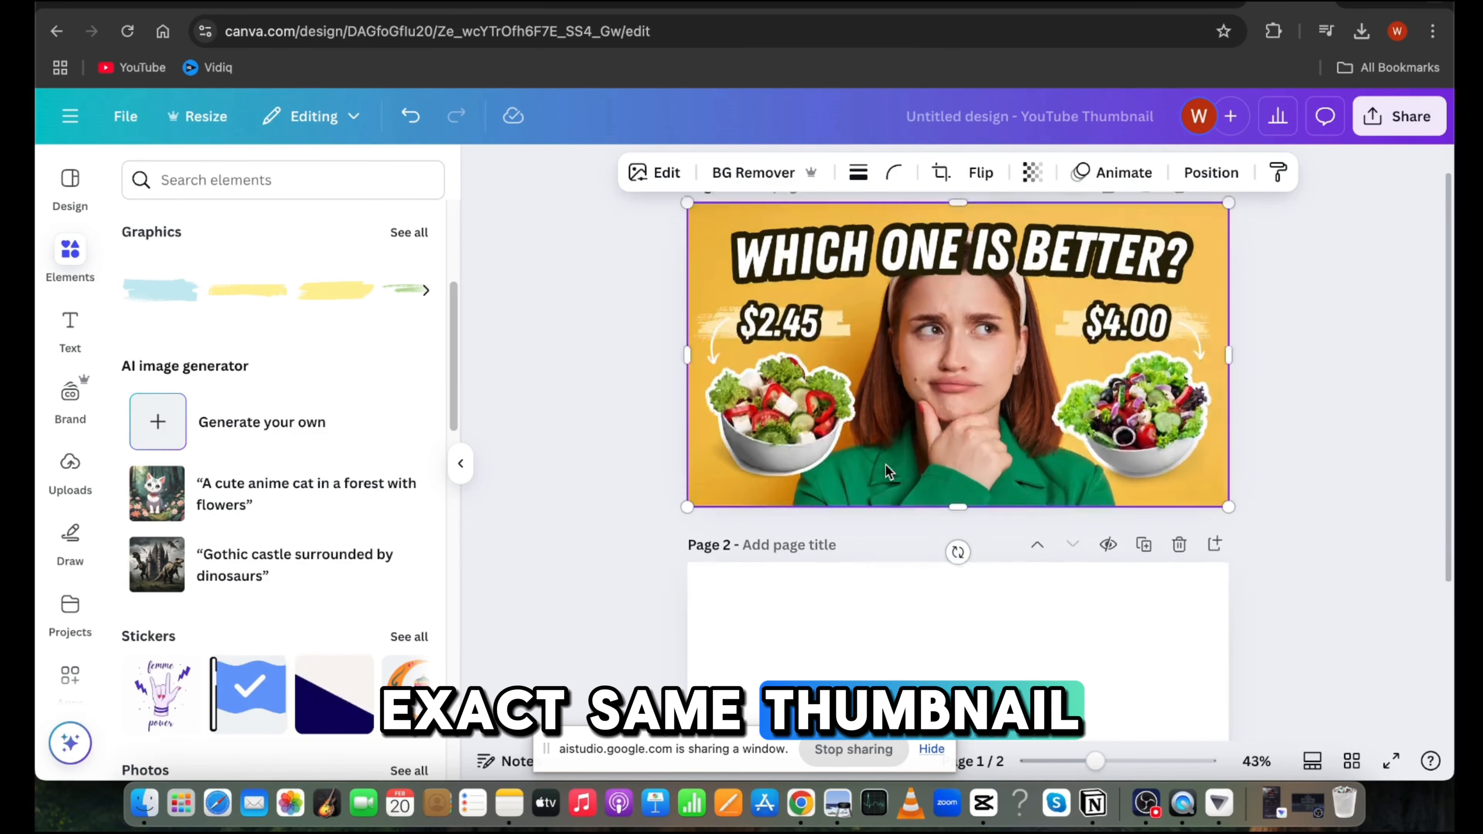
pyautogui.scroll(-1, 885, 465)
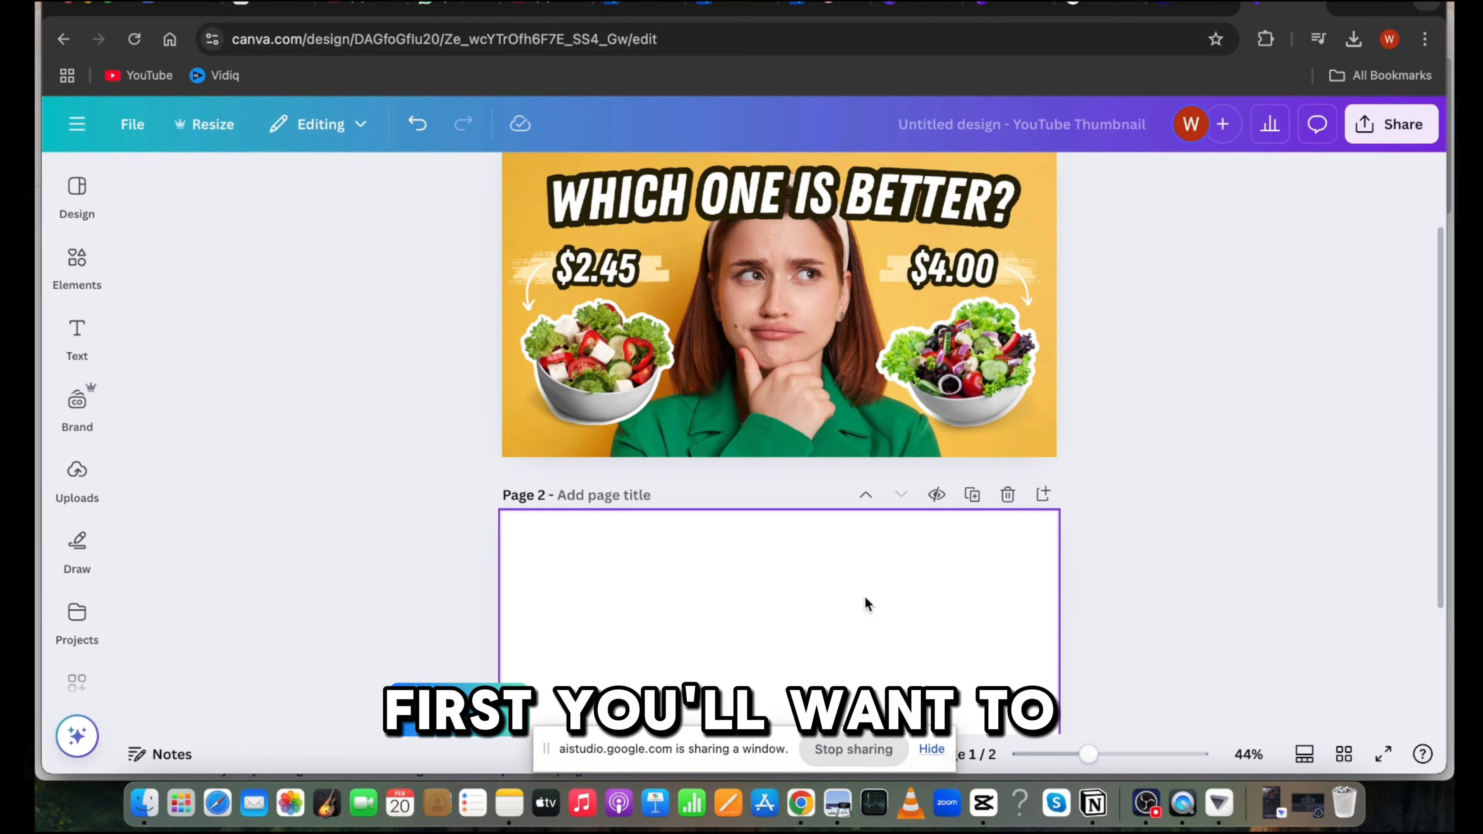
pyautogui.scroll(-2, 872, 591)
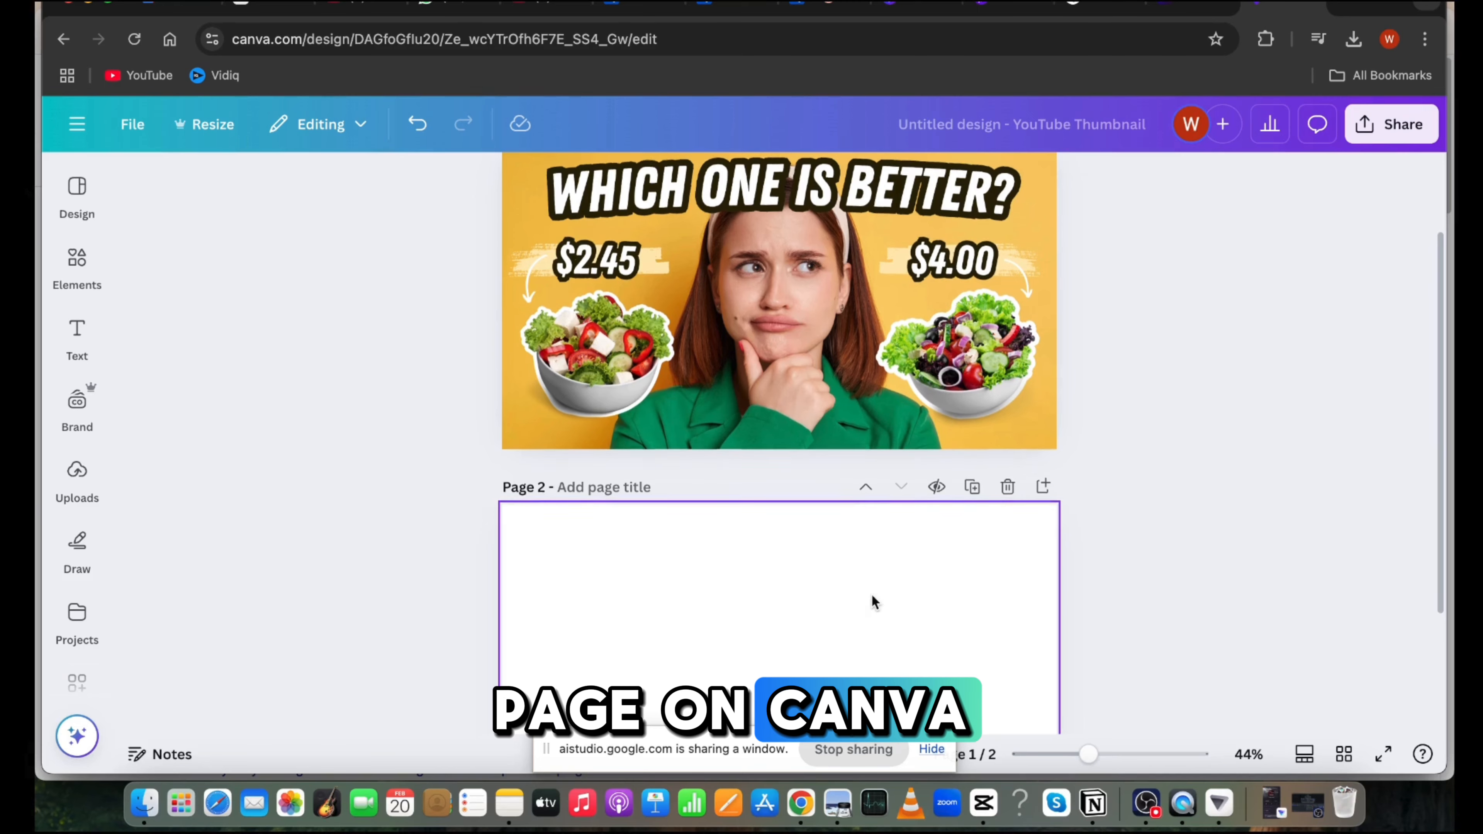
pyautogui.scroll(-1, 867, 573)
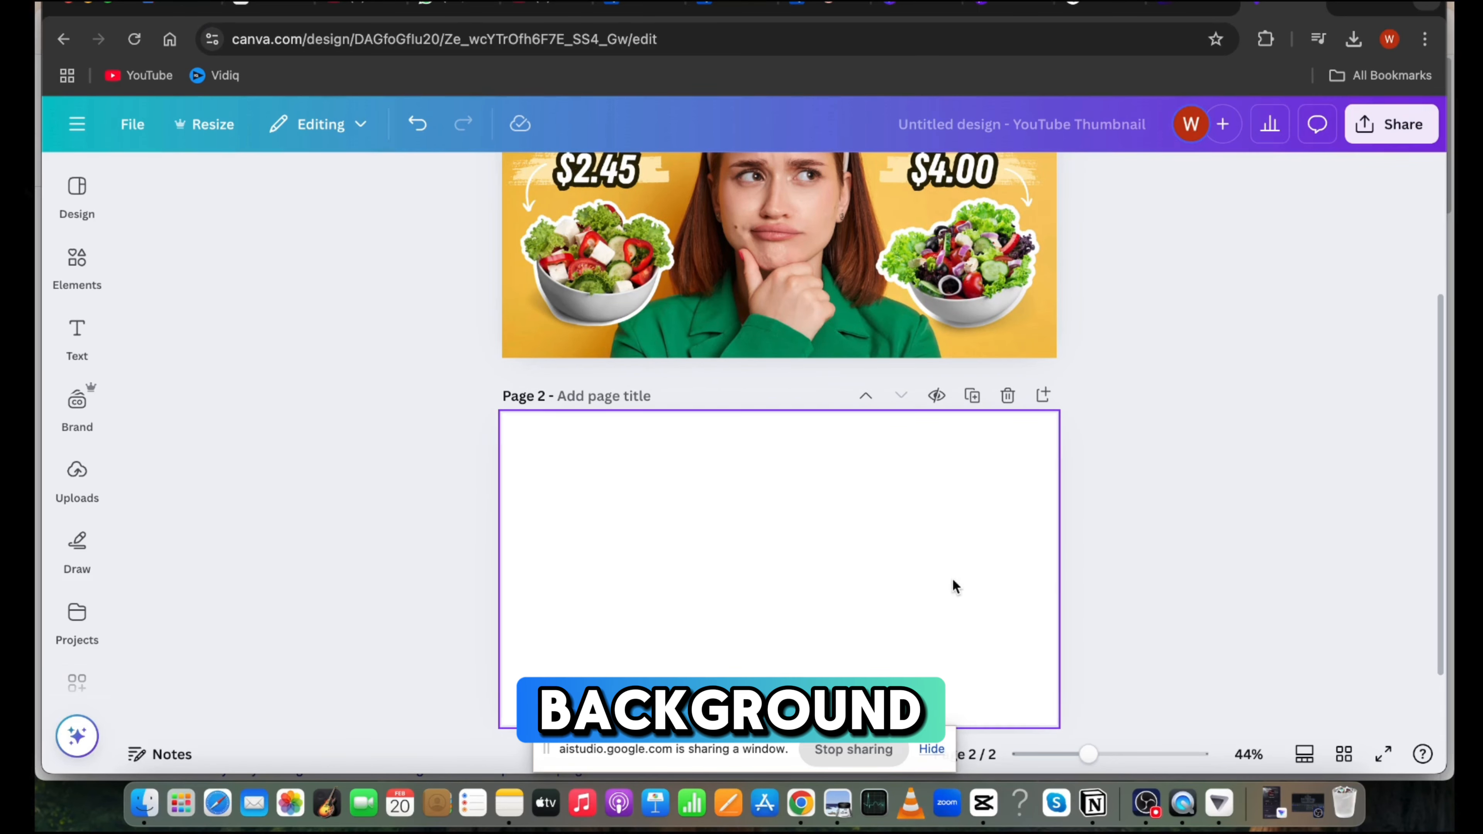
pyautogui.scroll(-1, 953, 582)
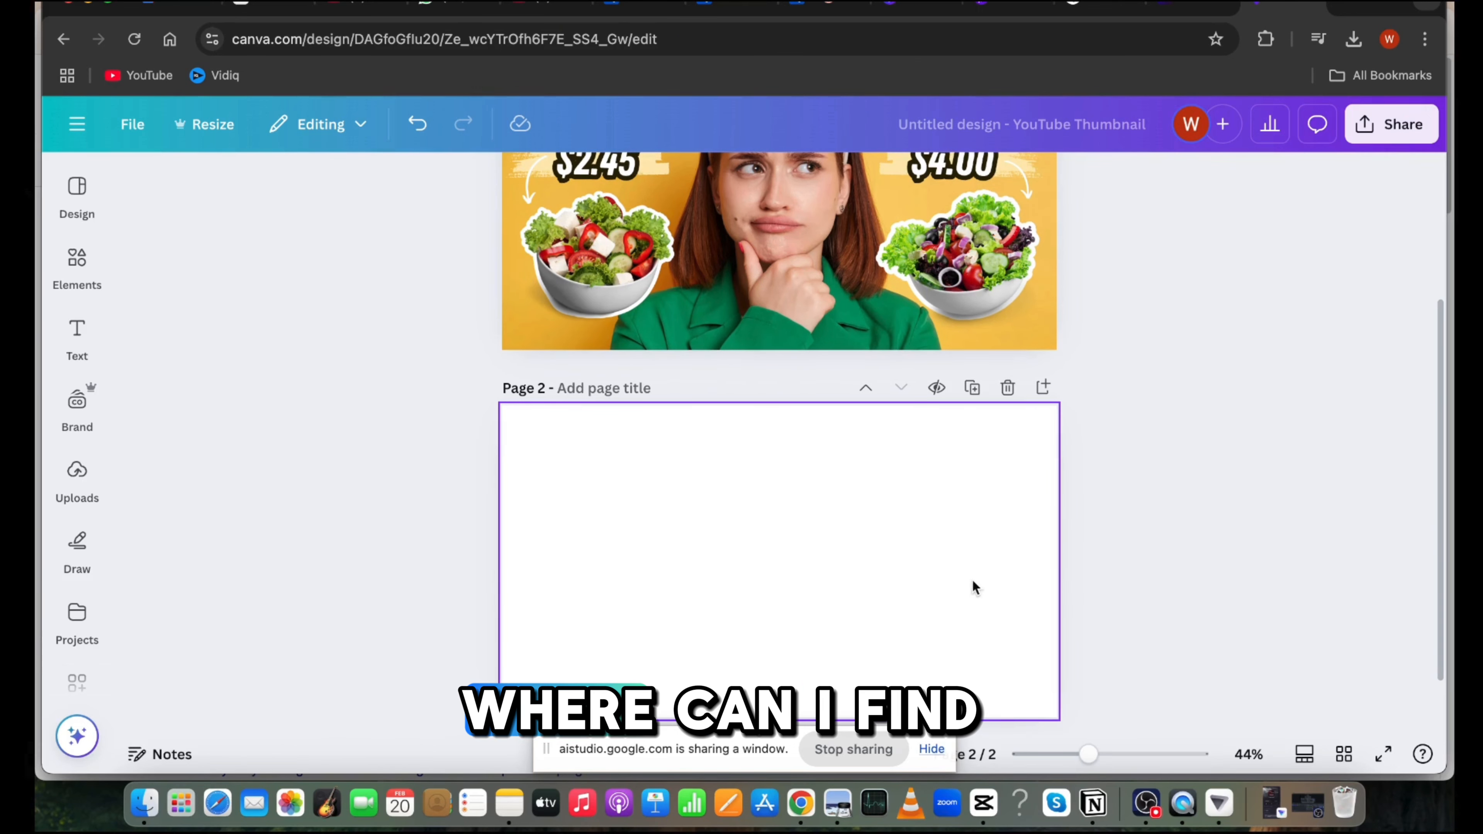
pyautogui.scroll(-1, 1286, 537)
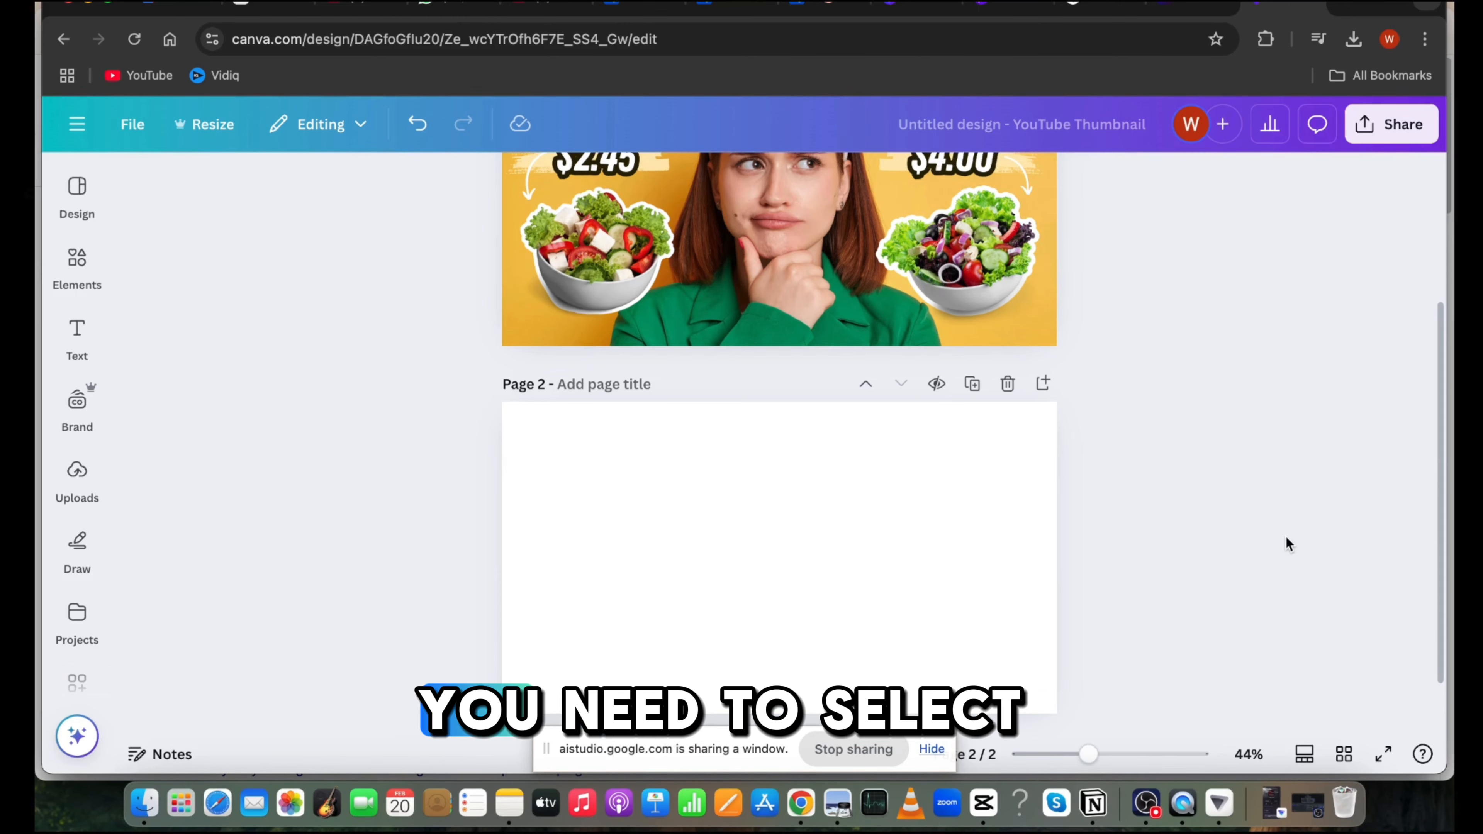
# - Set the background of the blank page 2 to the light orange default solid color
pyautogui.click(938, 543)
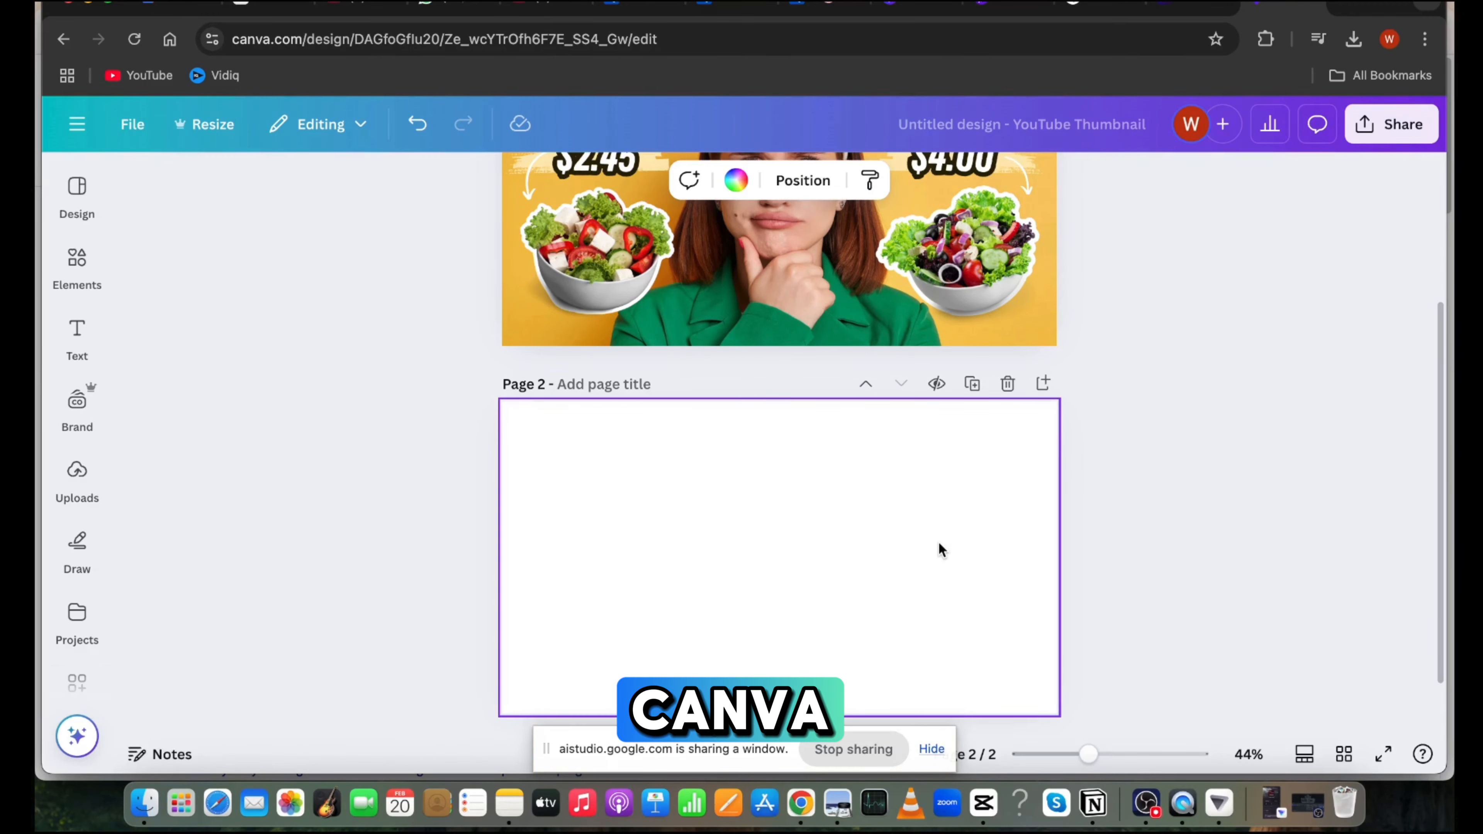
pyautogui.click(737, 181)
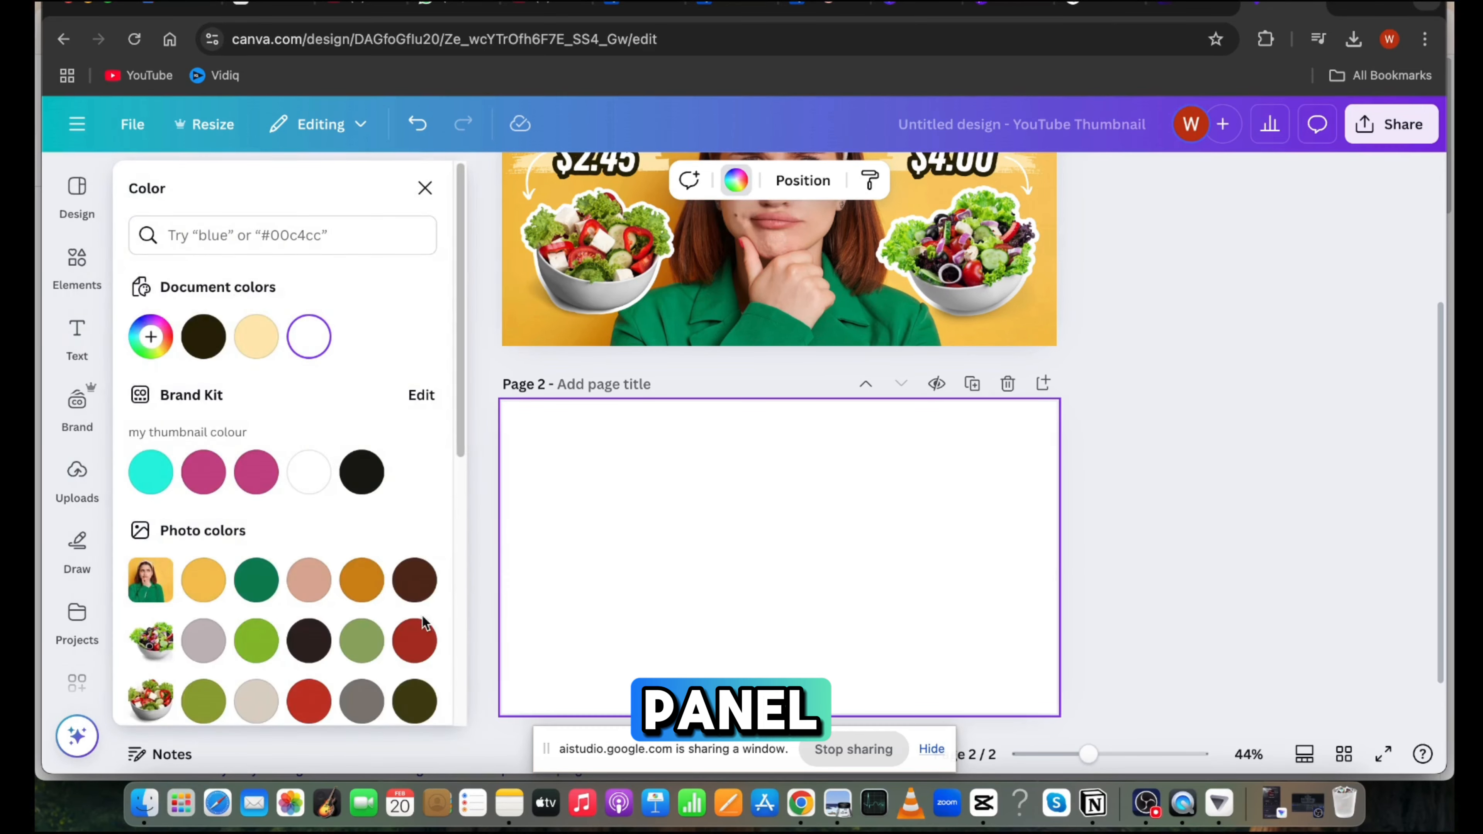
pyautogui.scroll(-10, 382, 618)
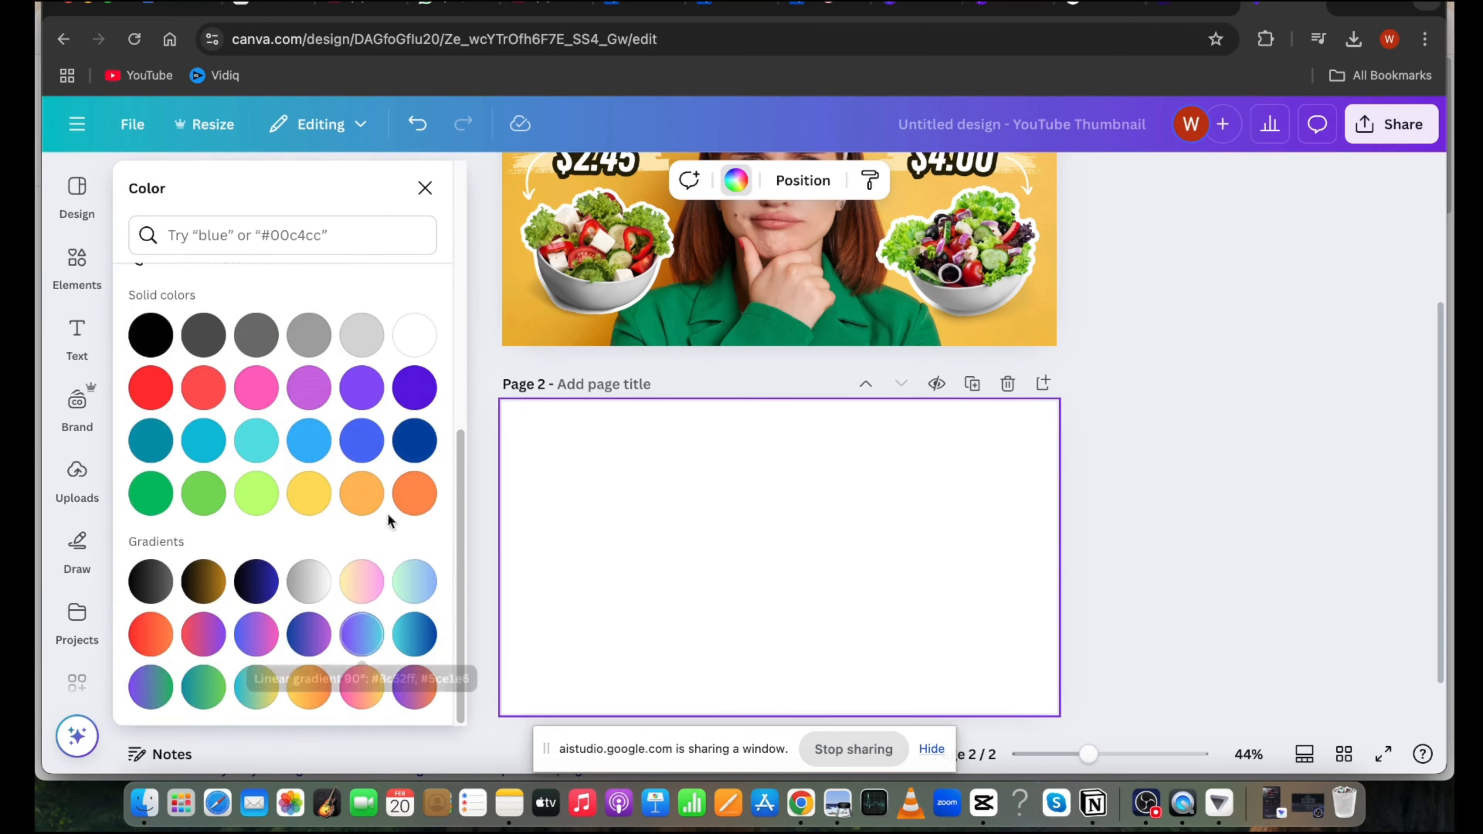
pyautogui.click(415, 496)
pyautogui.click(363, 498)
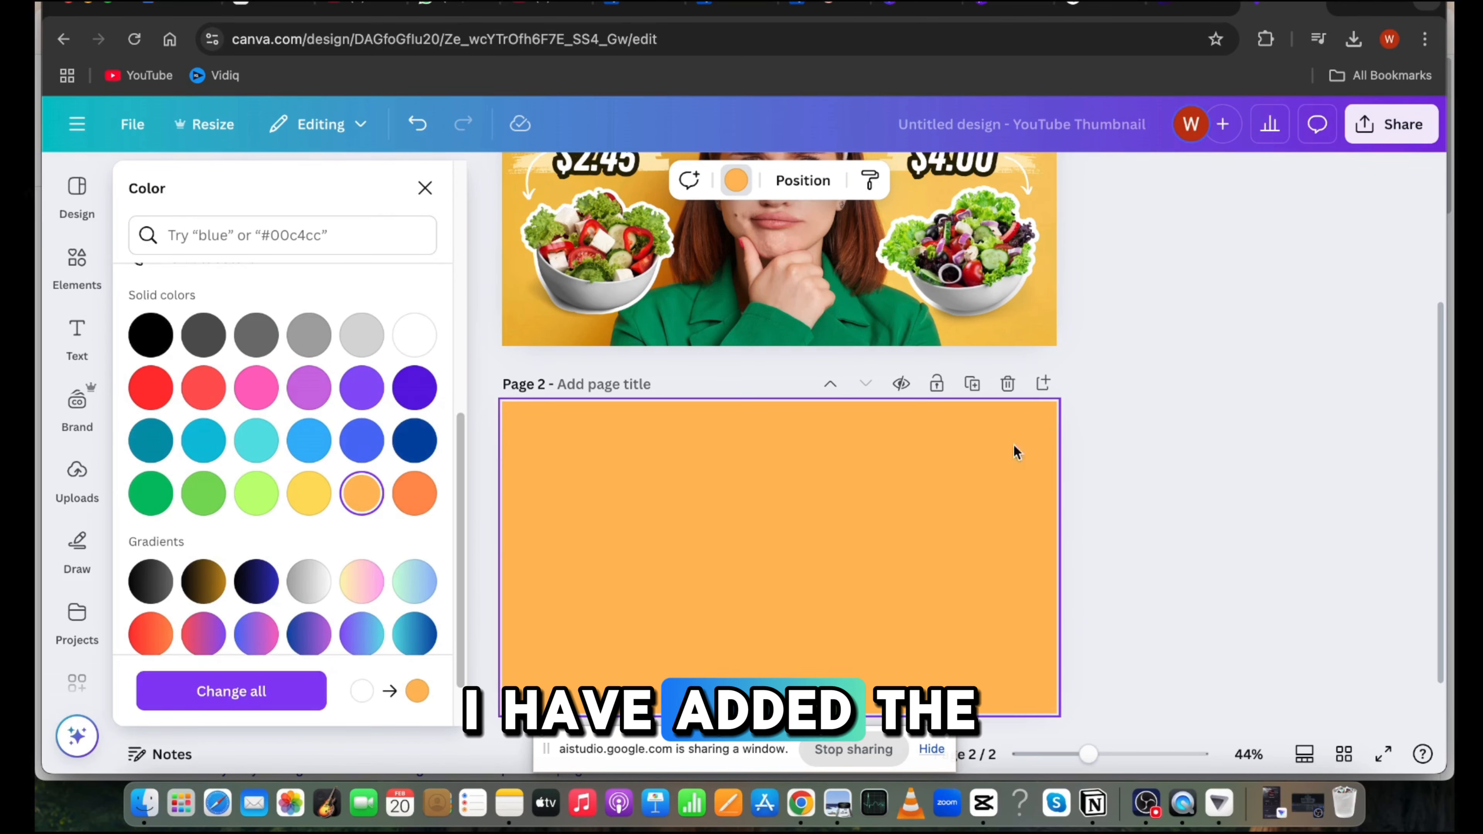
pyautogui.click(1128, 396)
# - Check the title wording on the page 1 thumbnail and add a new text box to page 2
pyautogui.scroll(1, 819, 603)
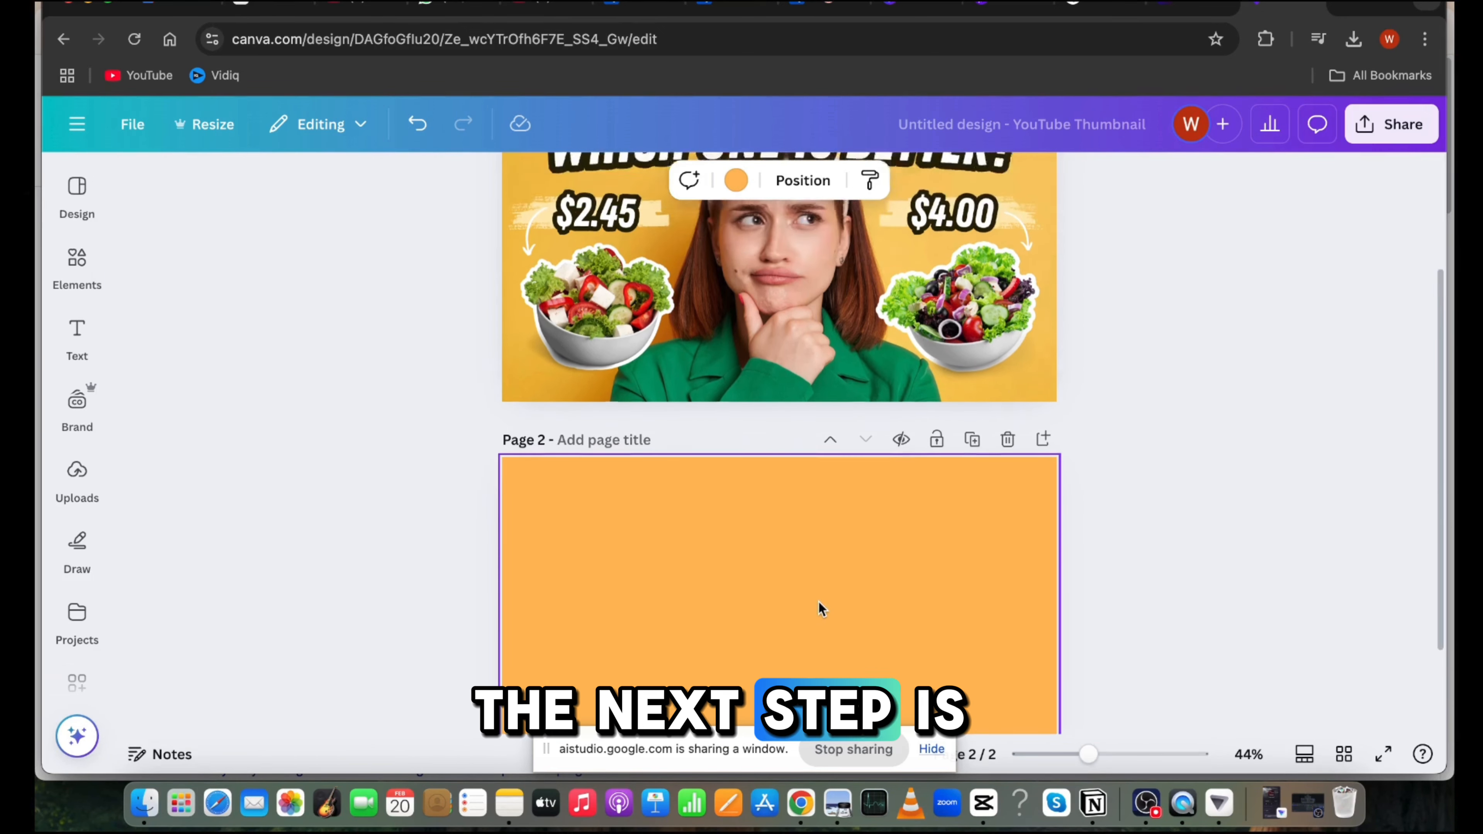
pyautogui.scroll(3, 819, 607)
pyautogui.scroll(-1, 819, 608)
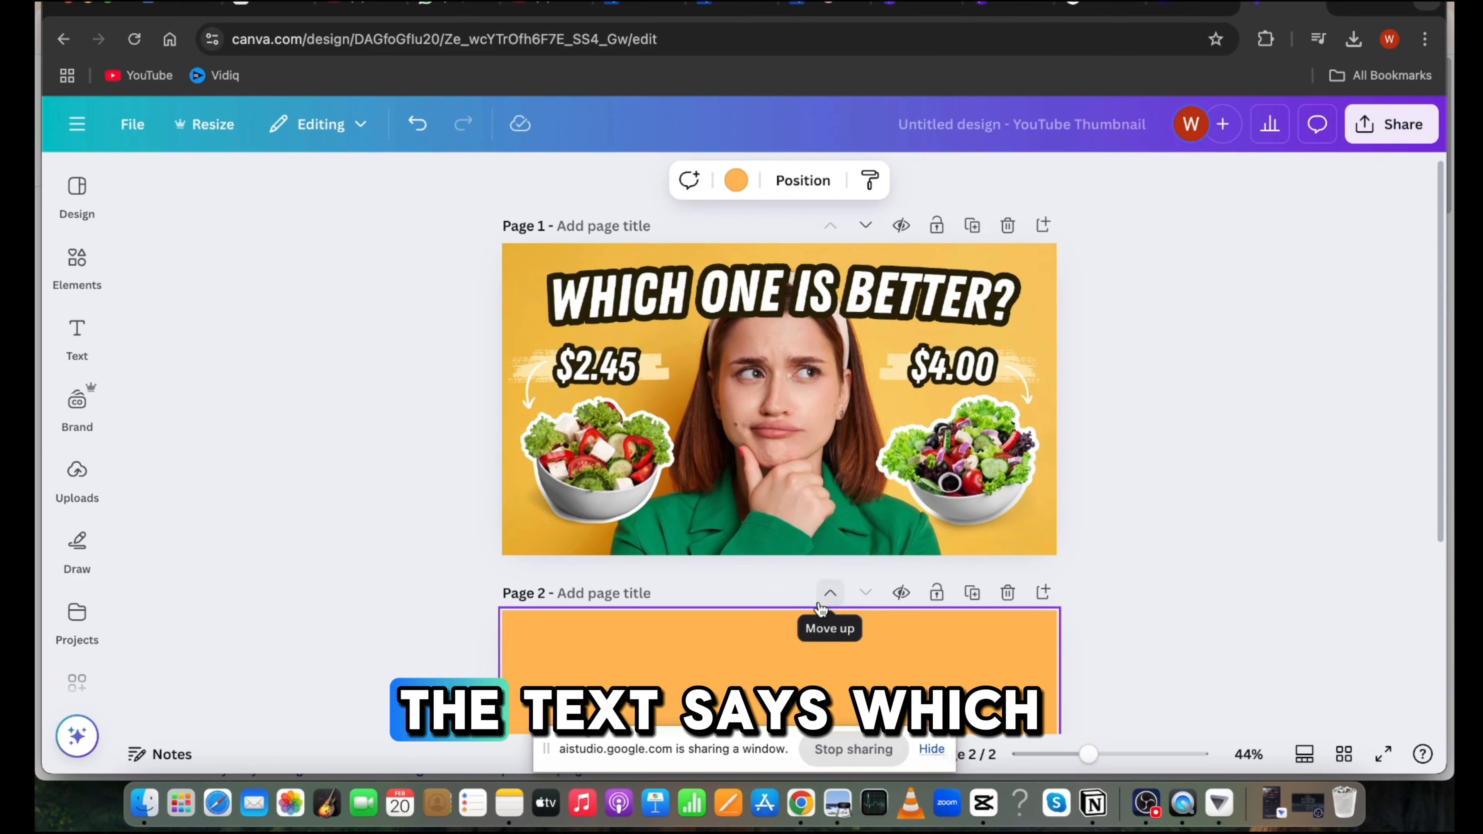
pyautogui.scroll(-3, 820, 609)
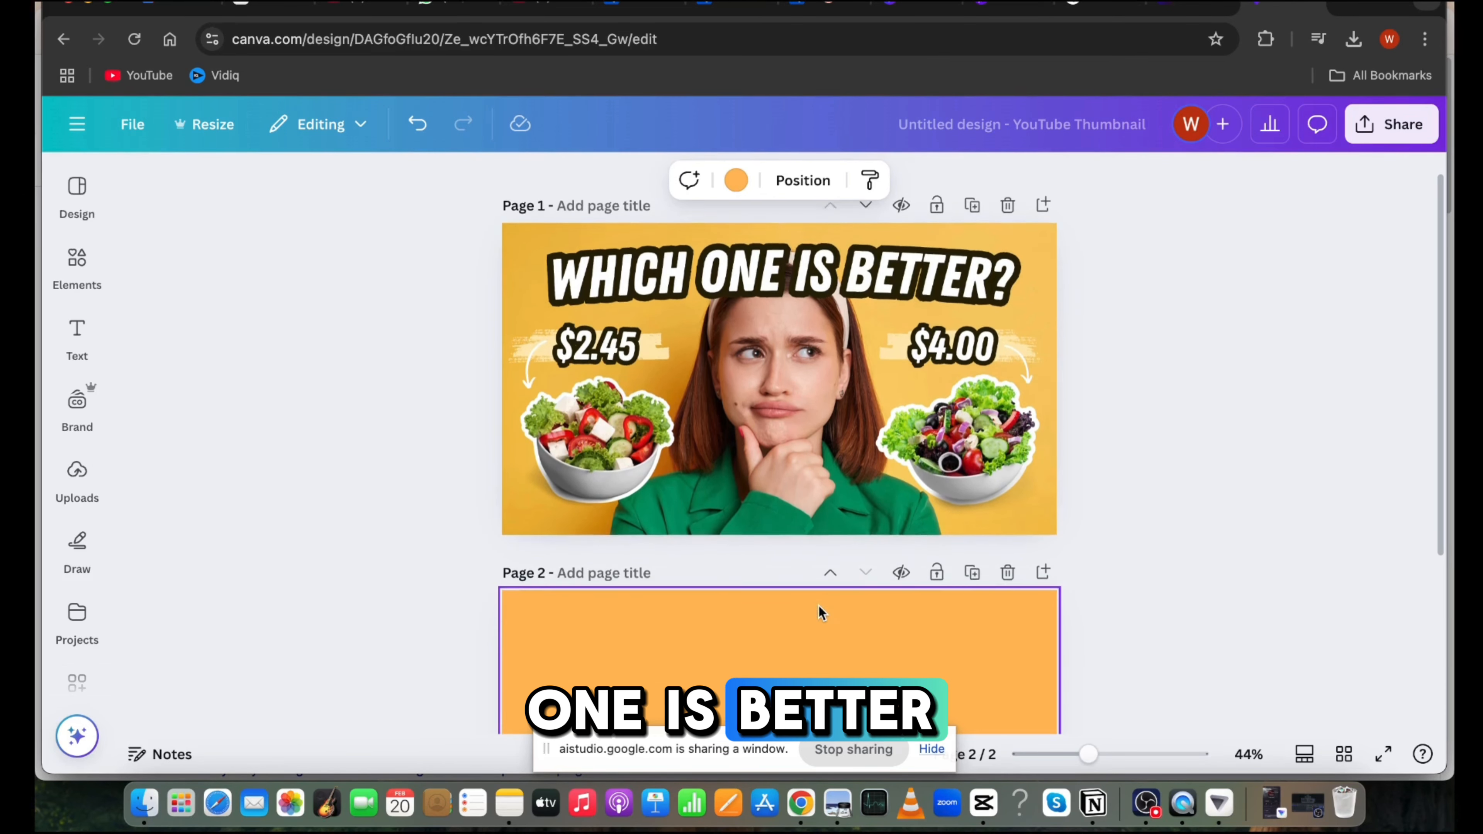
pyautogui.scroll(-5, 819, 608)
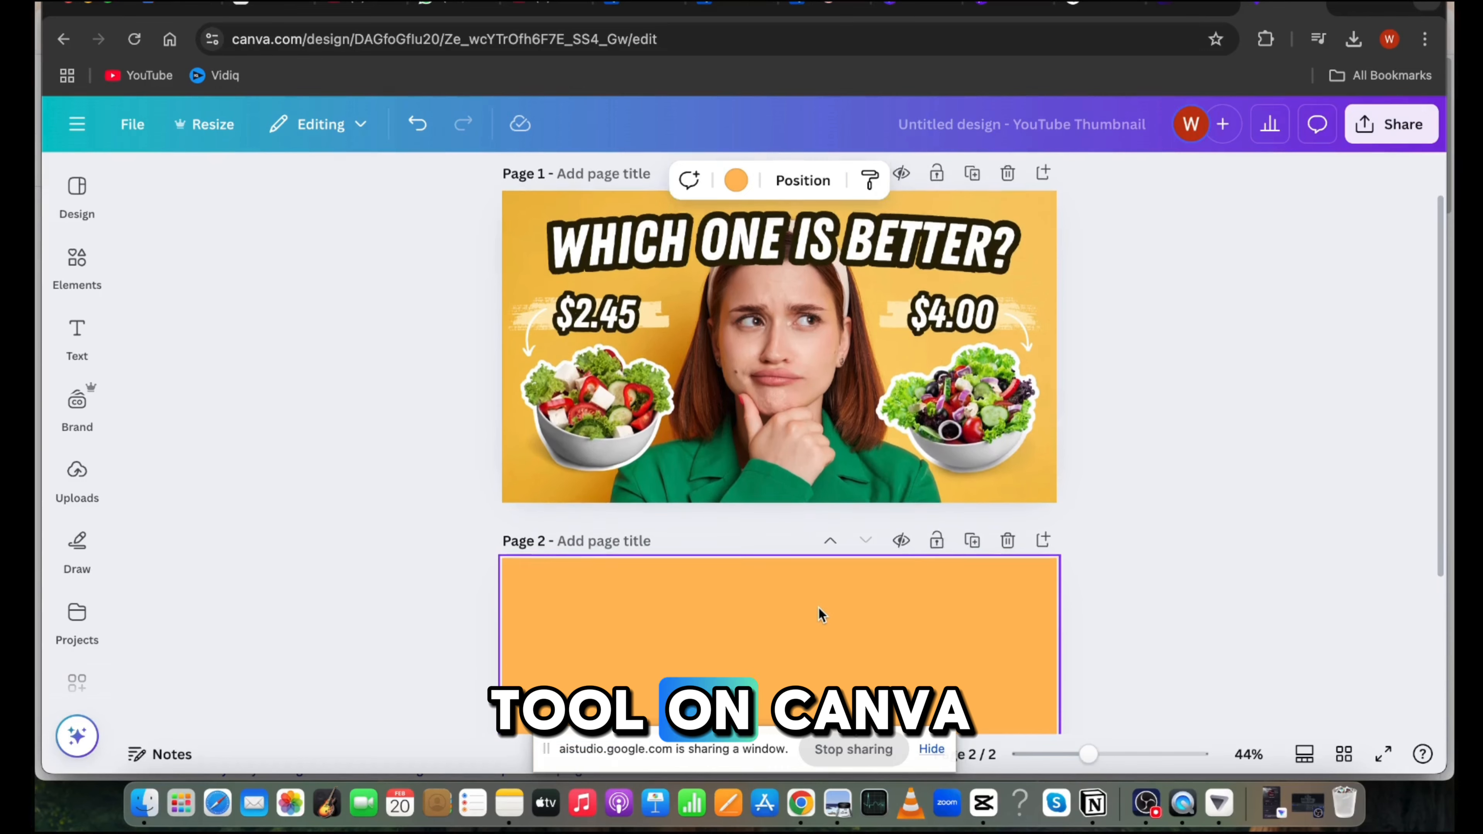
pyautogui.scroll(-2, 837, 598)
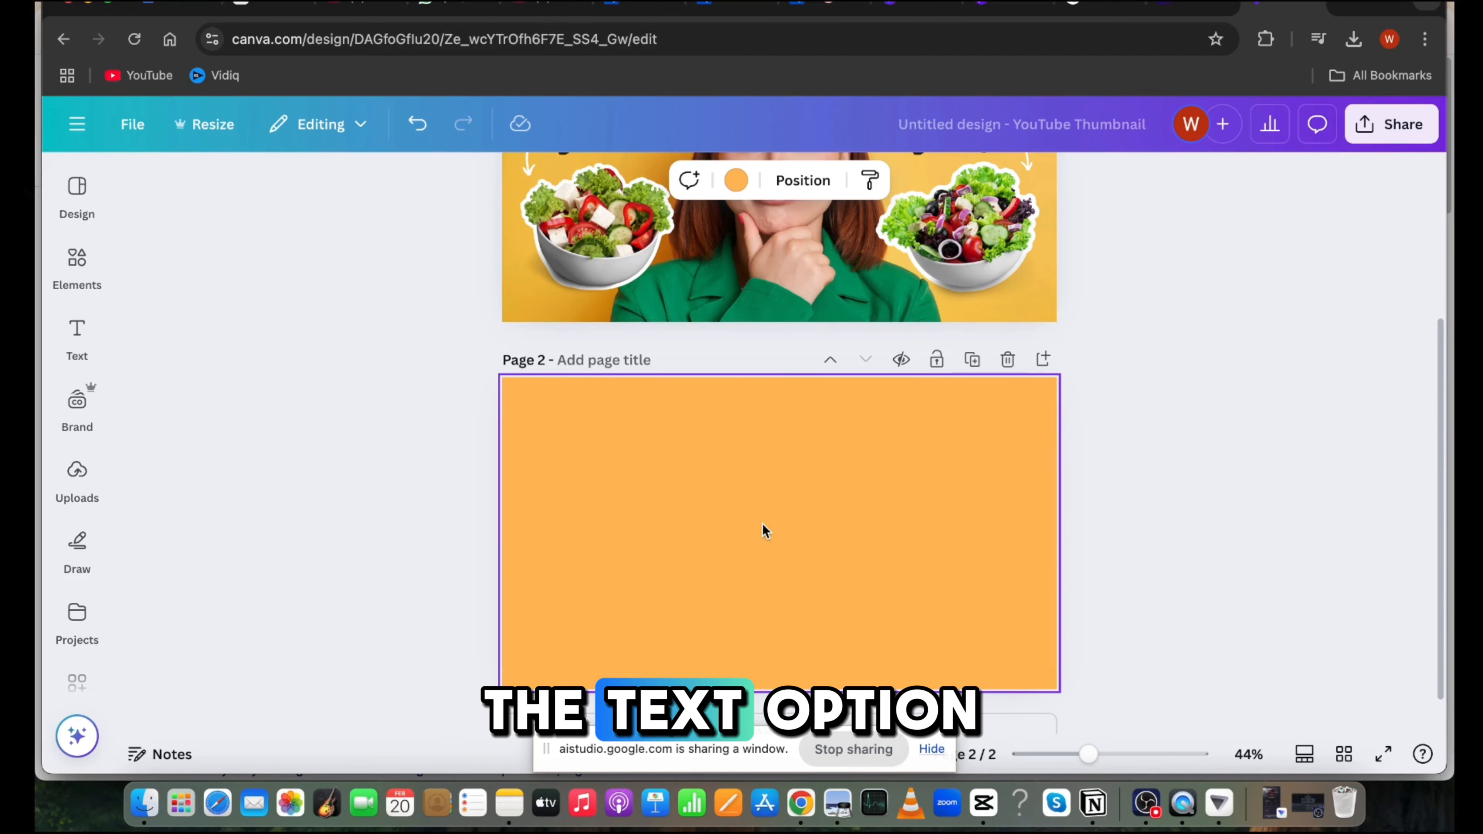
pyautogui.click(75, 345)
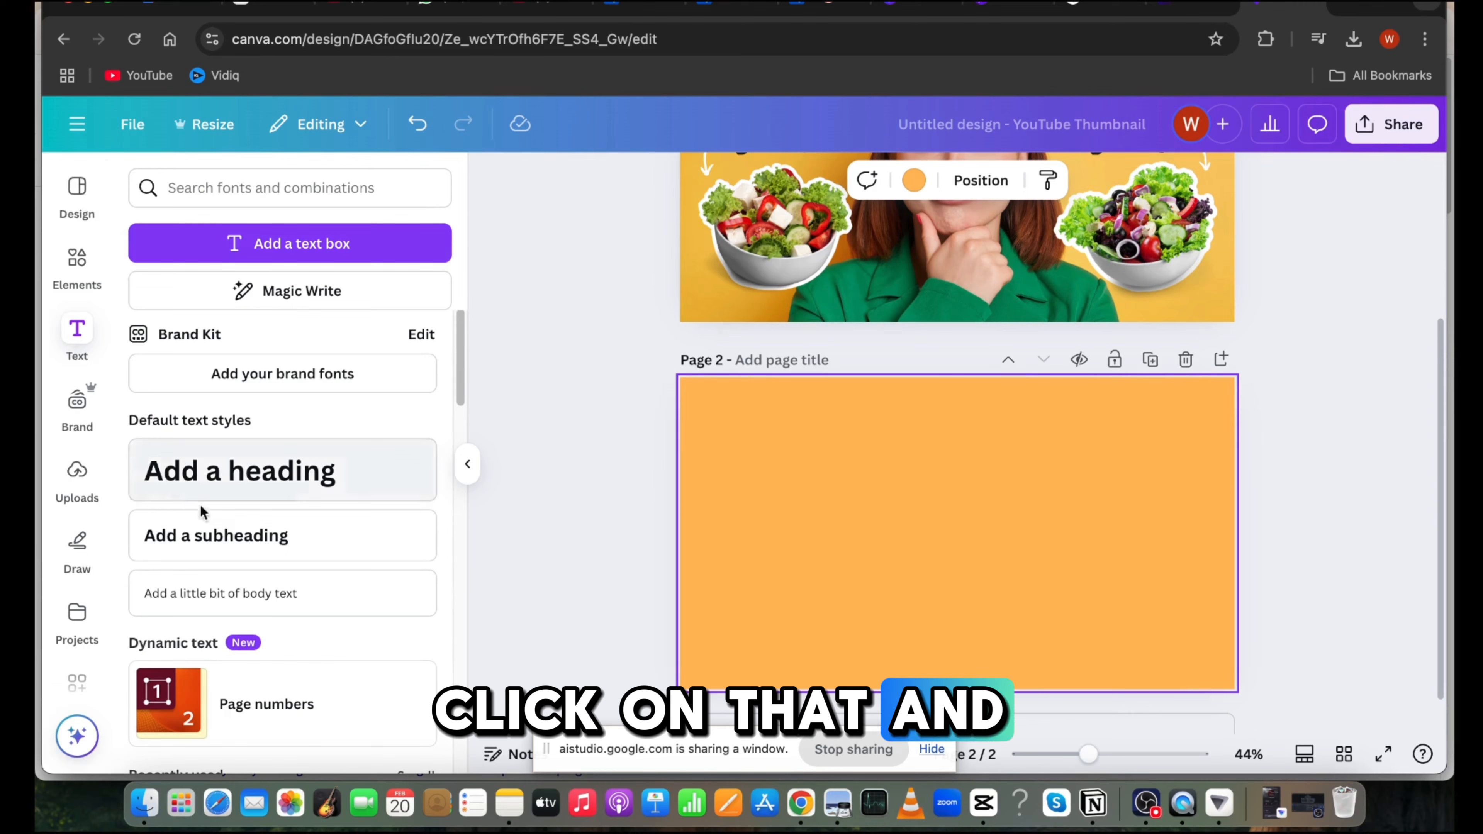
pyautogui.scroll(-3, 325, 556)
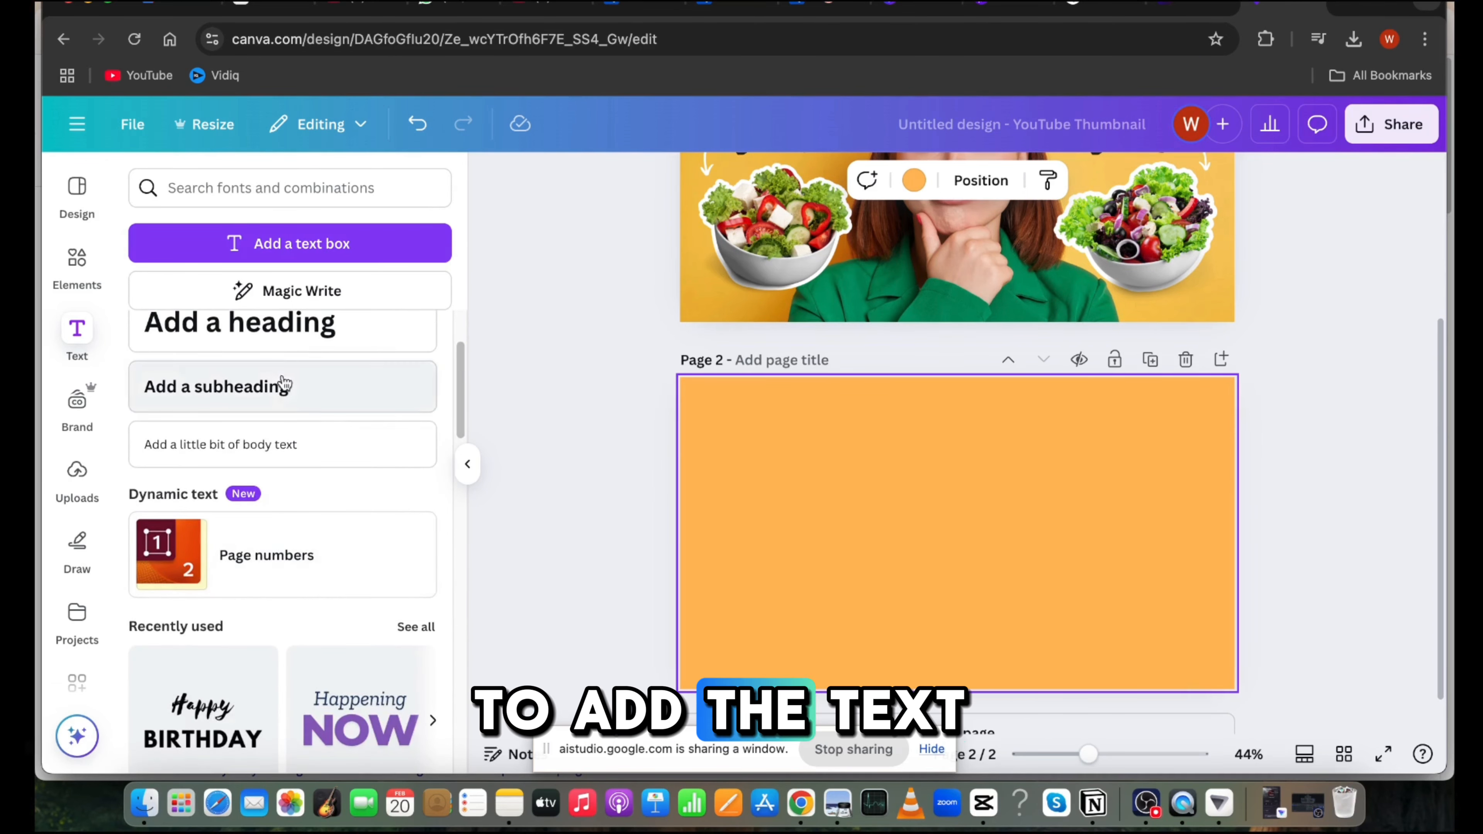
pyautogui.scroll(-3, 265, 534)
pyautogui.scroll(5, 265, 533)
pyautogui.click(308, 242)
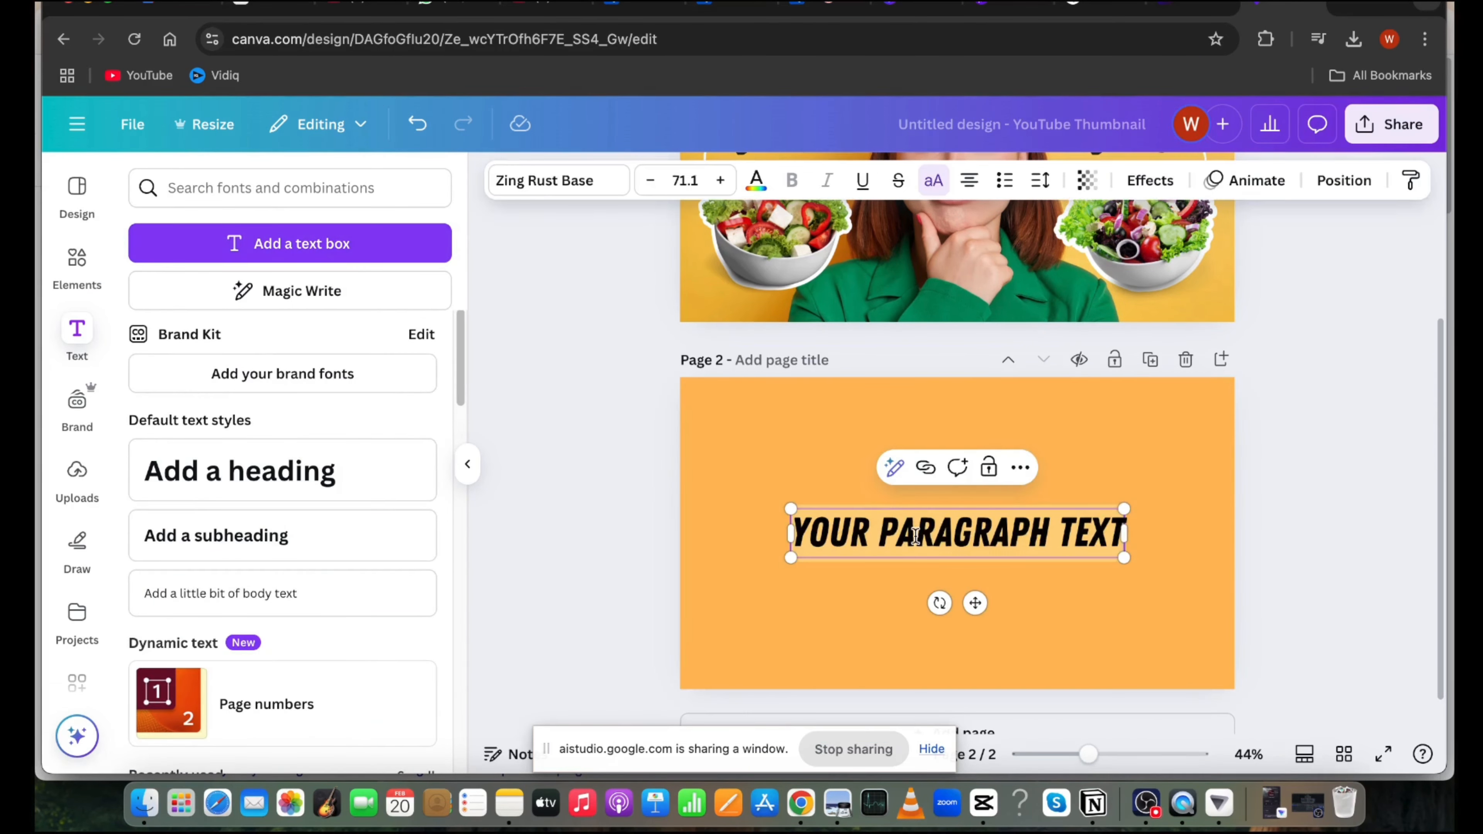
# - Move the new text box toward the upper part of page 2 and replace its text with "WHICH ONE IS BETTER"
pyautogui.scroll(3, 1040, 534)
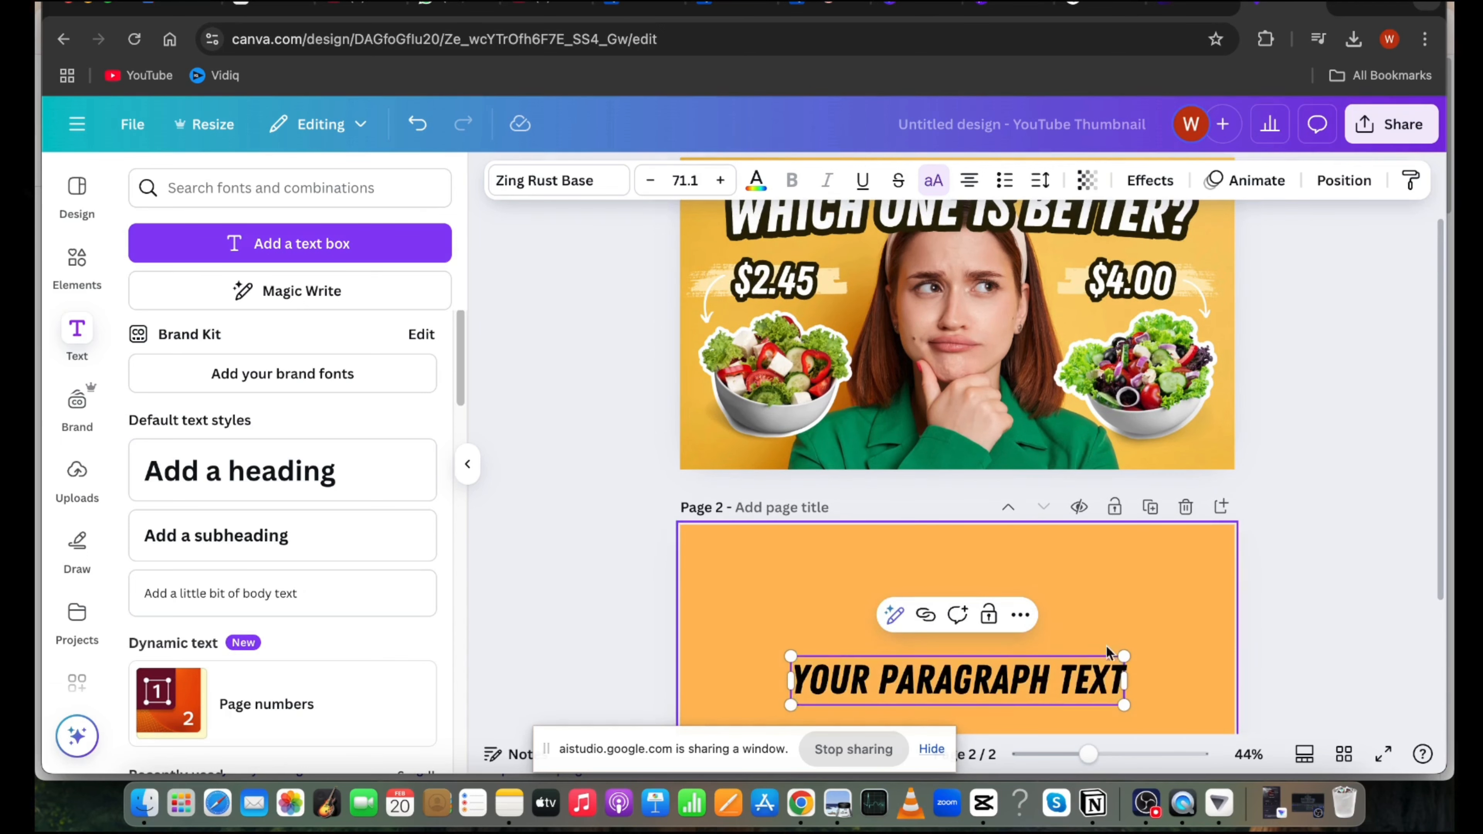
pyautogui.moveTo(1069, 691); pyautogui.dragTo(1085, 608)
pyautogui.scroll(2, 1085, 609)
pyautogui.click(1097, 659)
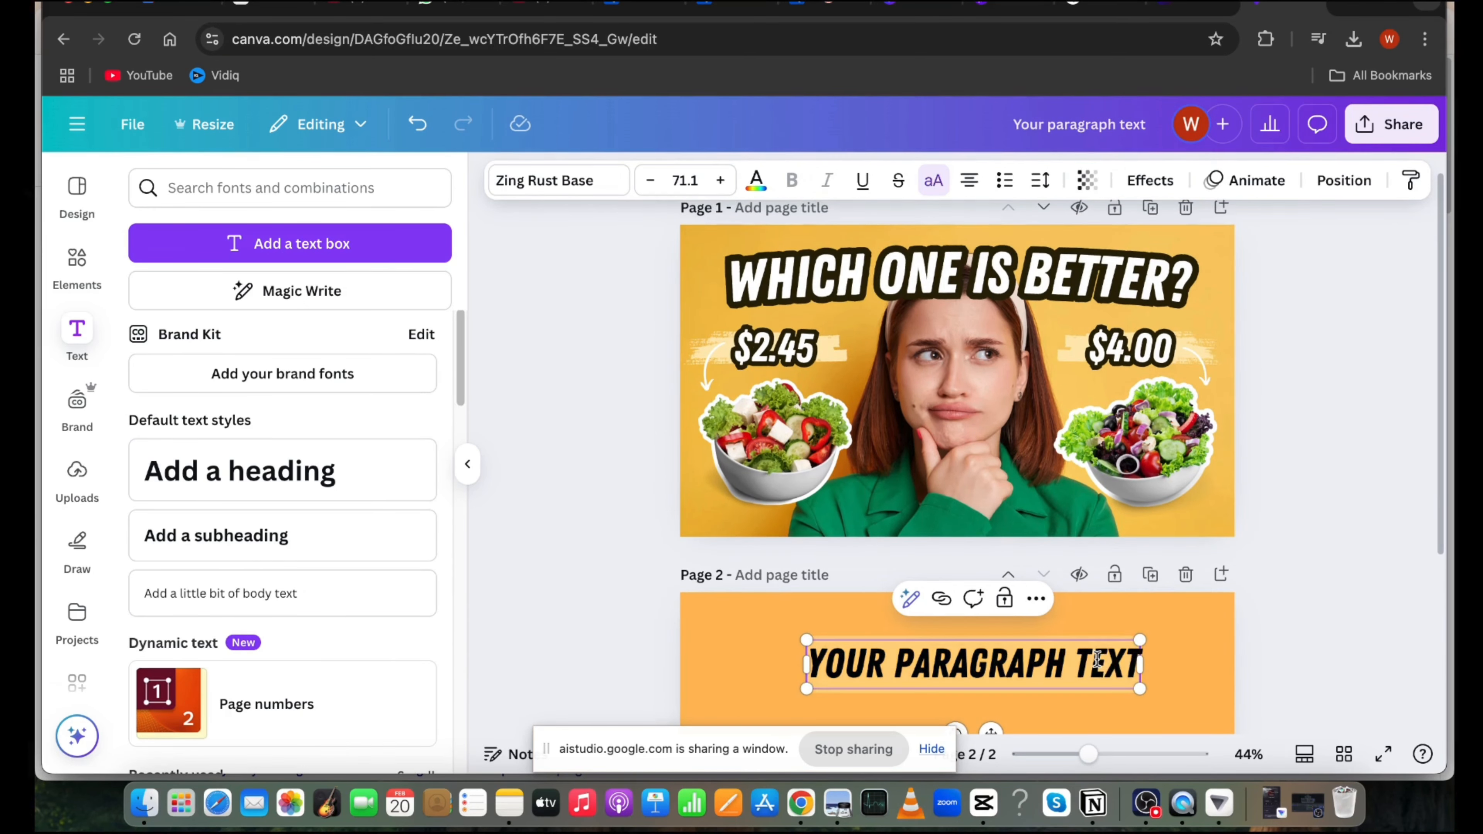
pyautogui.write('WHICH ON')
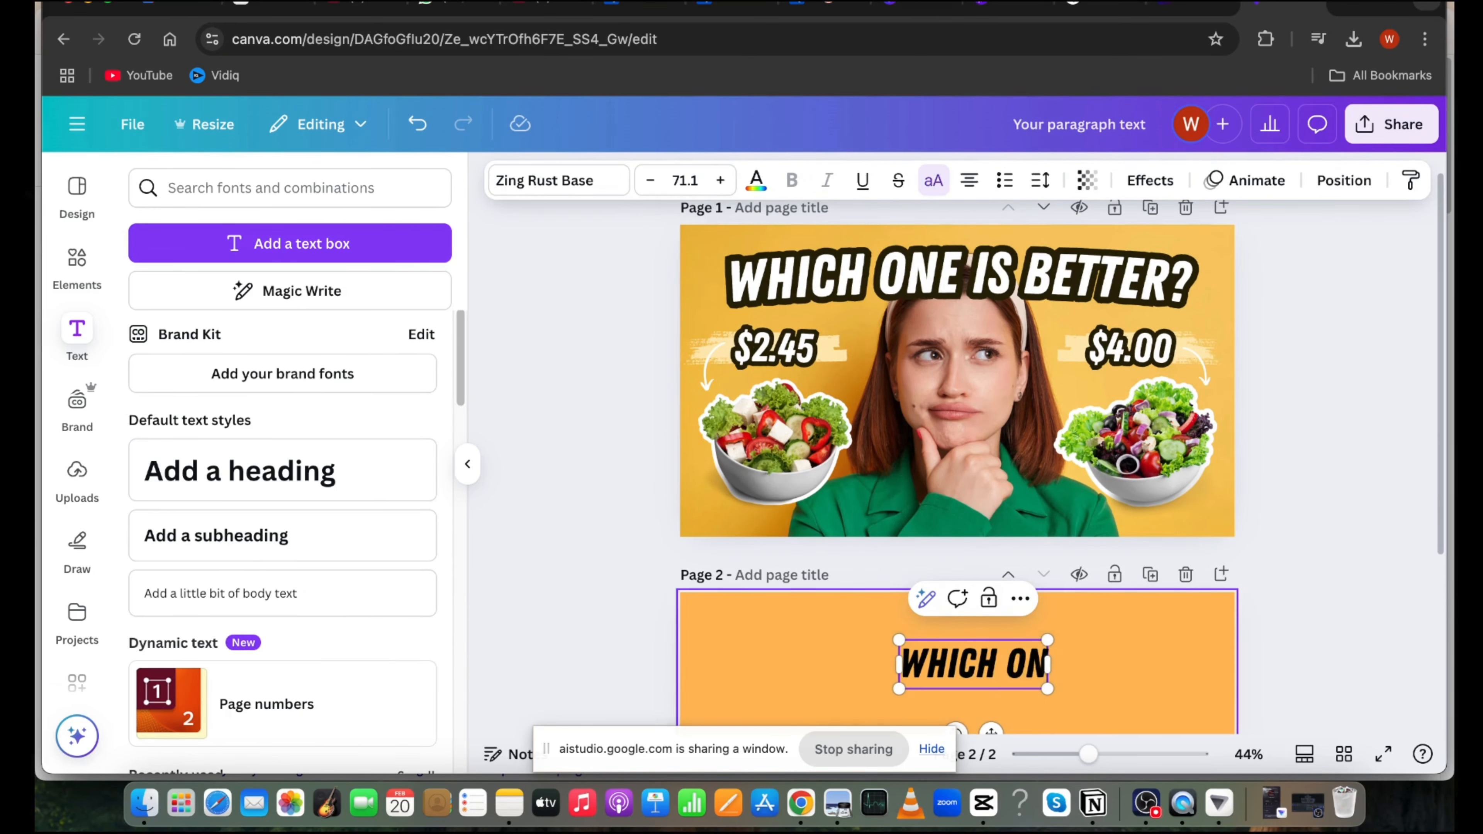
pyautogui.write('E IS BETTER')
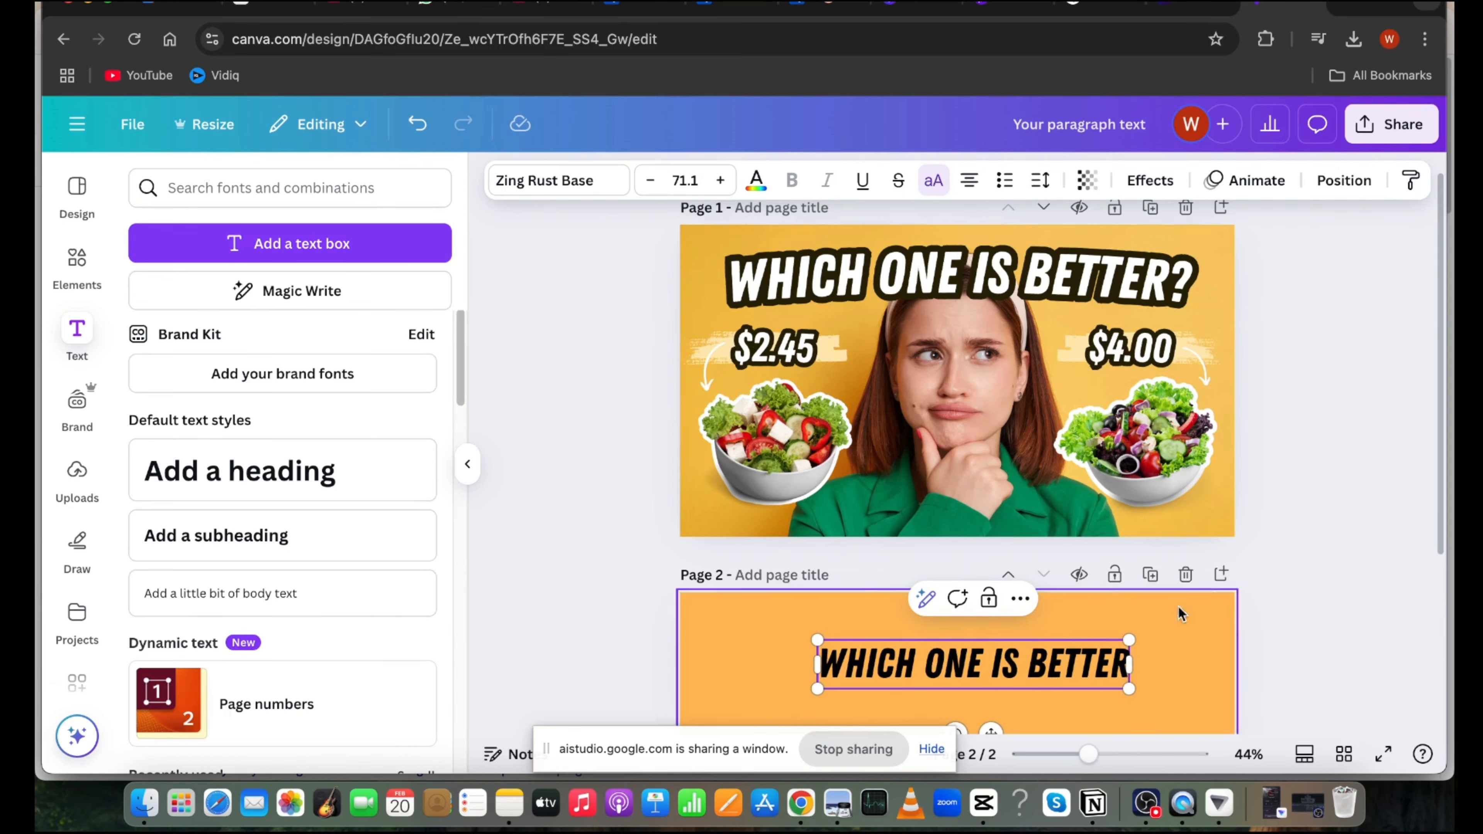
pyautogui.click(1139, 667)
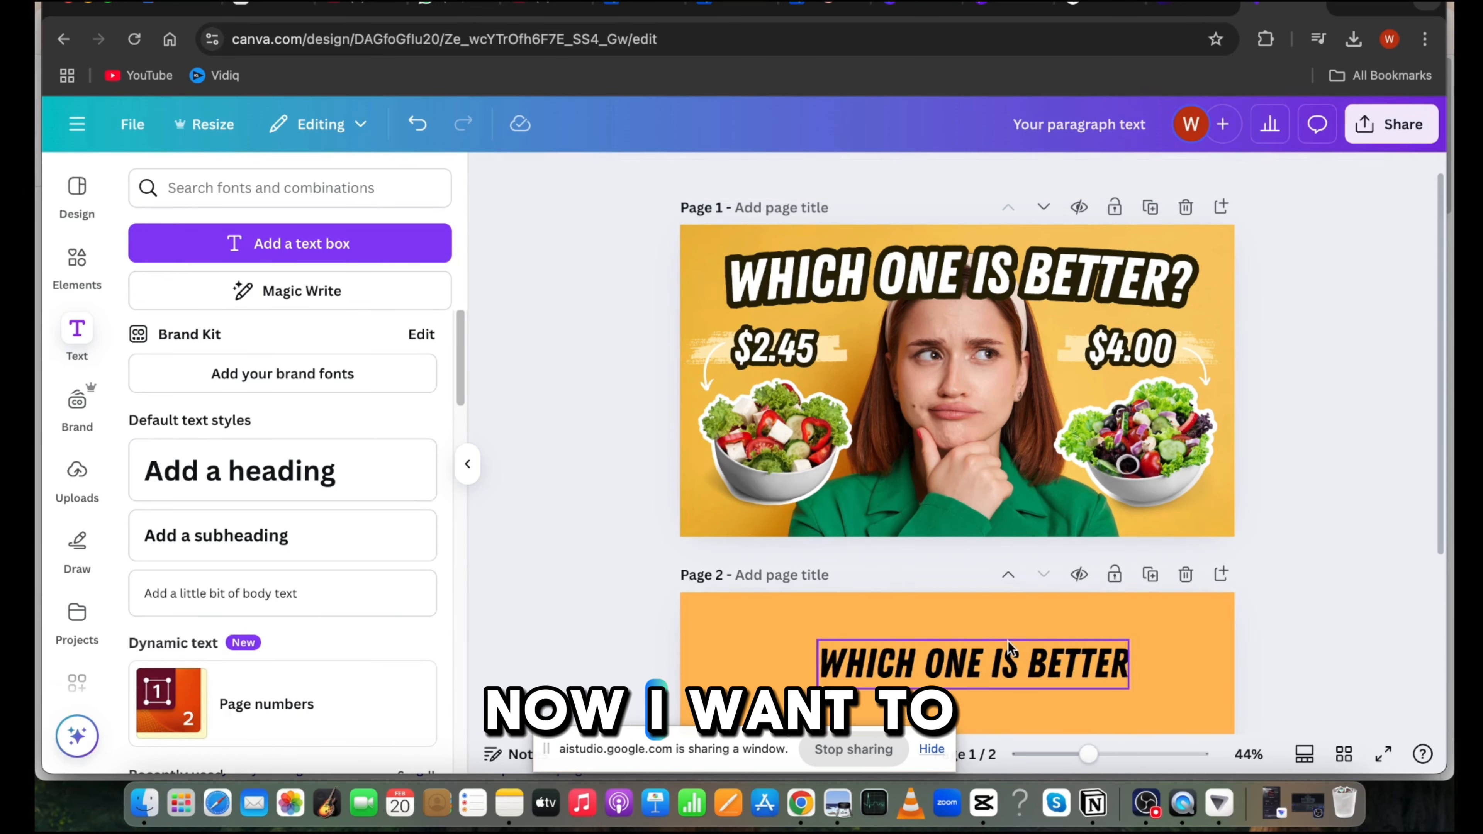
# - Change the page 2 title text "WHICH ONE IS BETTER" to white and enlarge it to a font size of about 85.8
pyautogui.click(1009, 657)
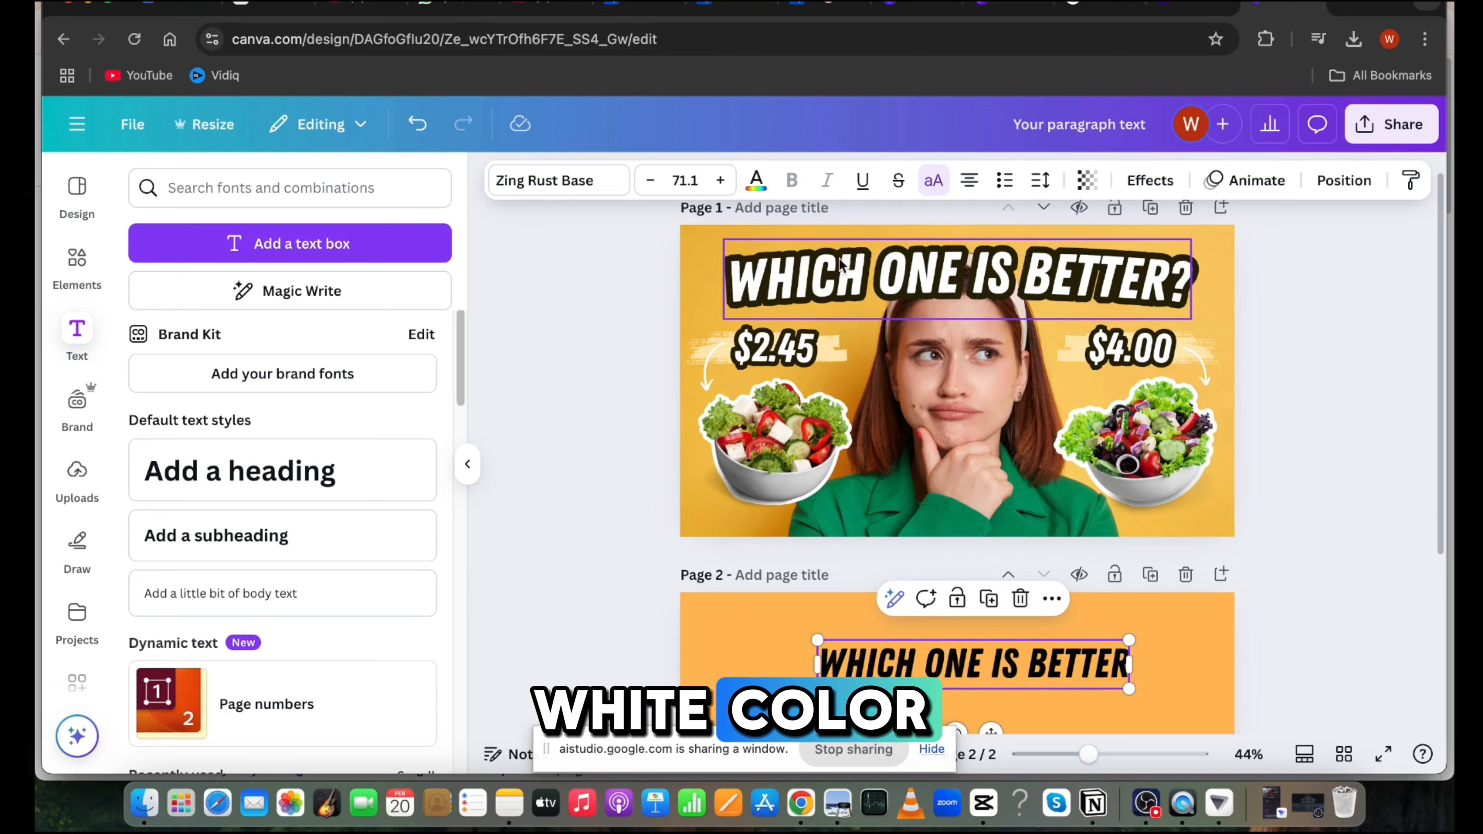
pyautogui.scroll(-1, 1051, 555)
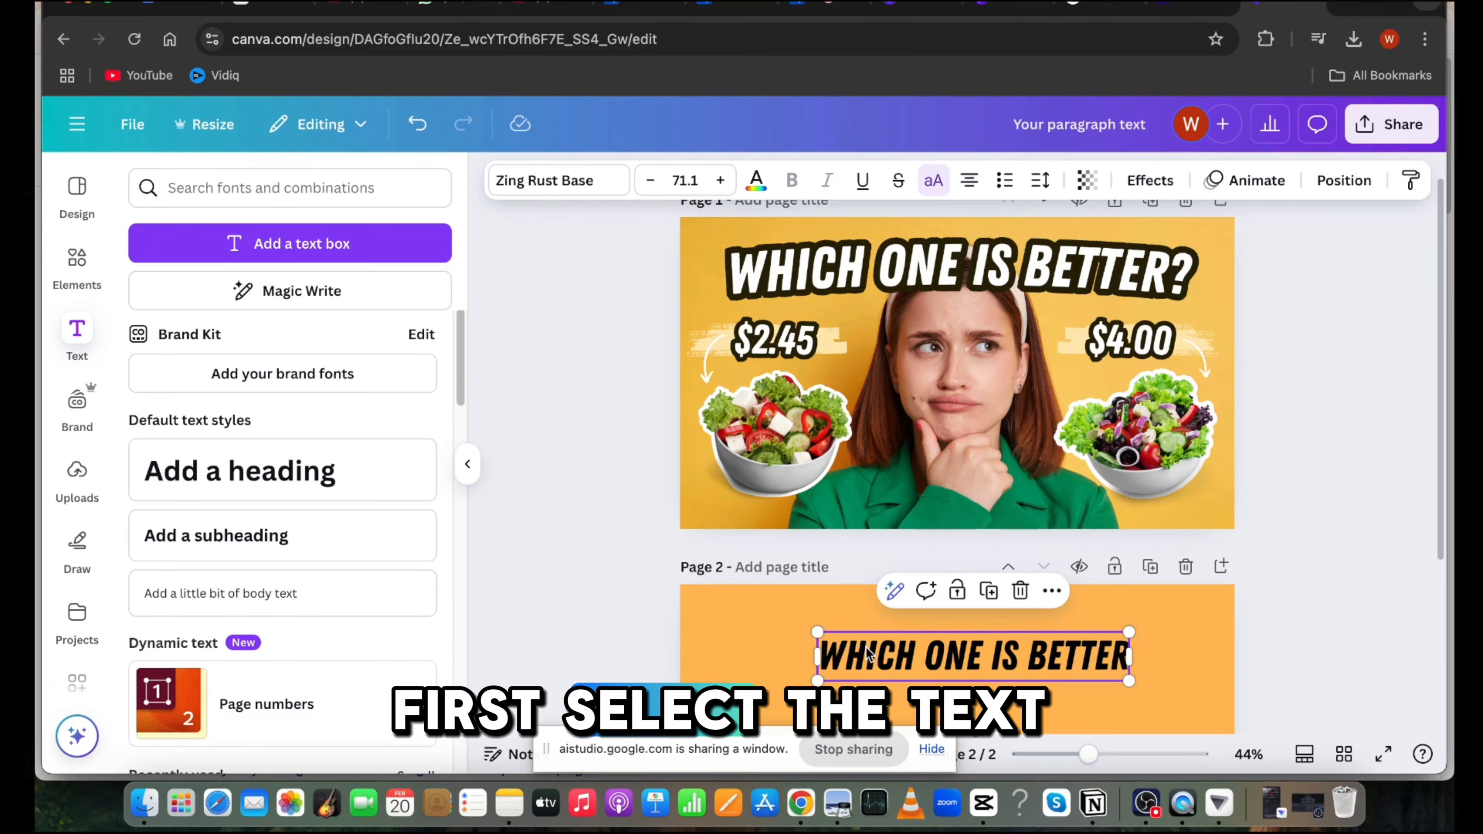
pyautogui.click(892, 649)
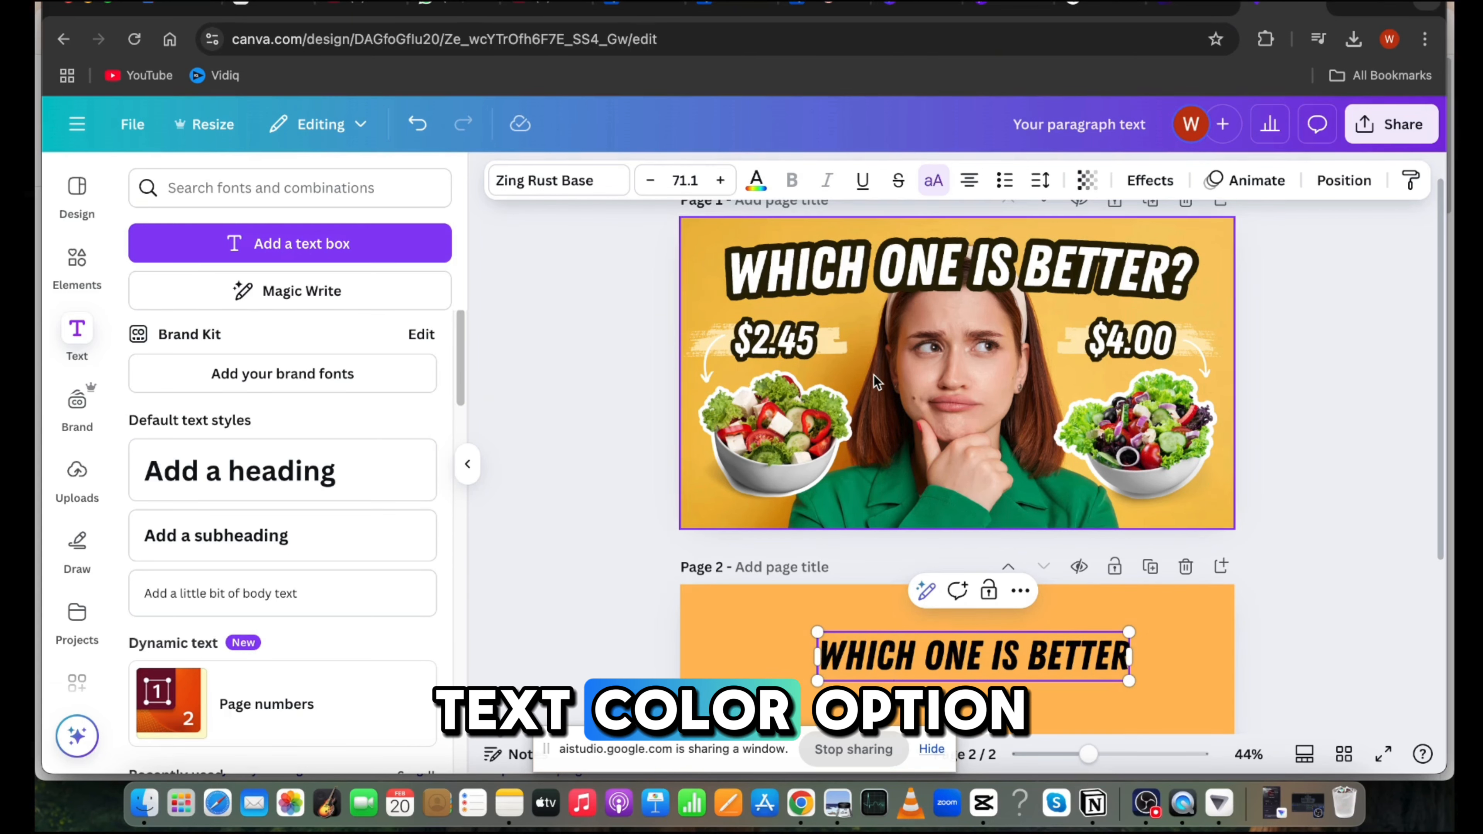
pyautogui.click(756, 180)
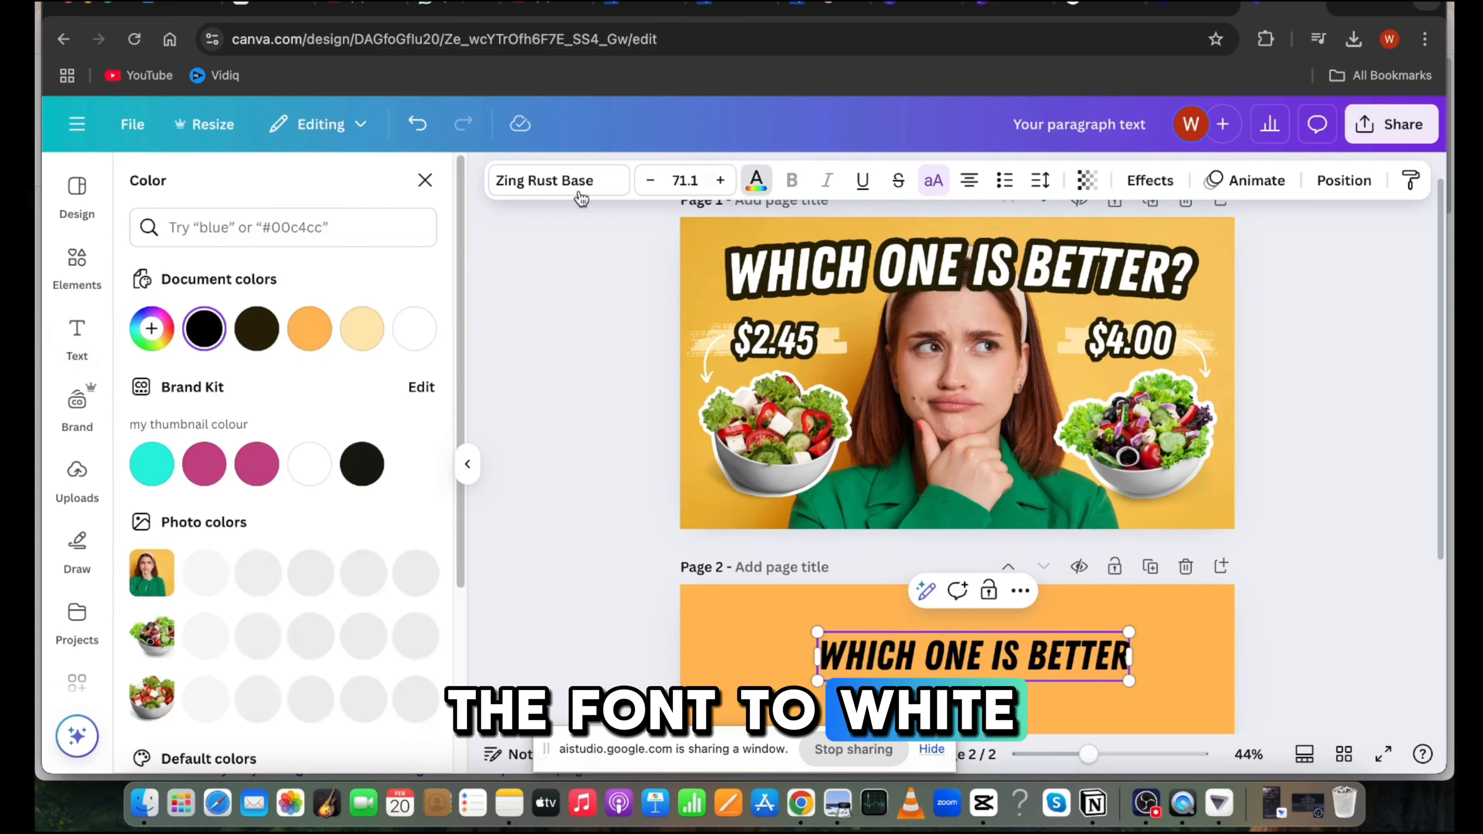
pyautogui.click(414, 328)
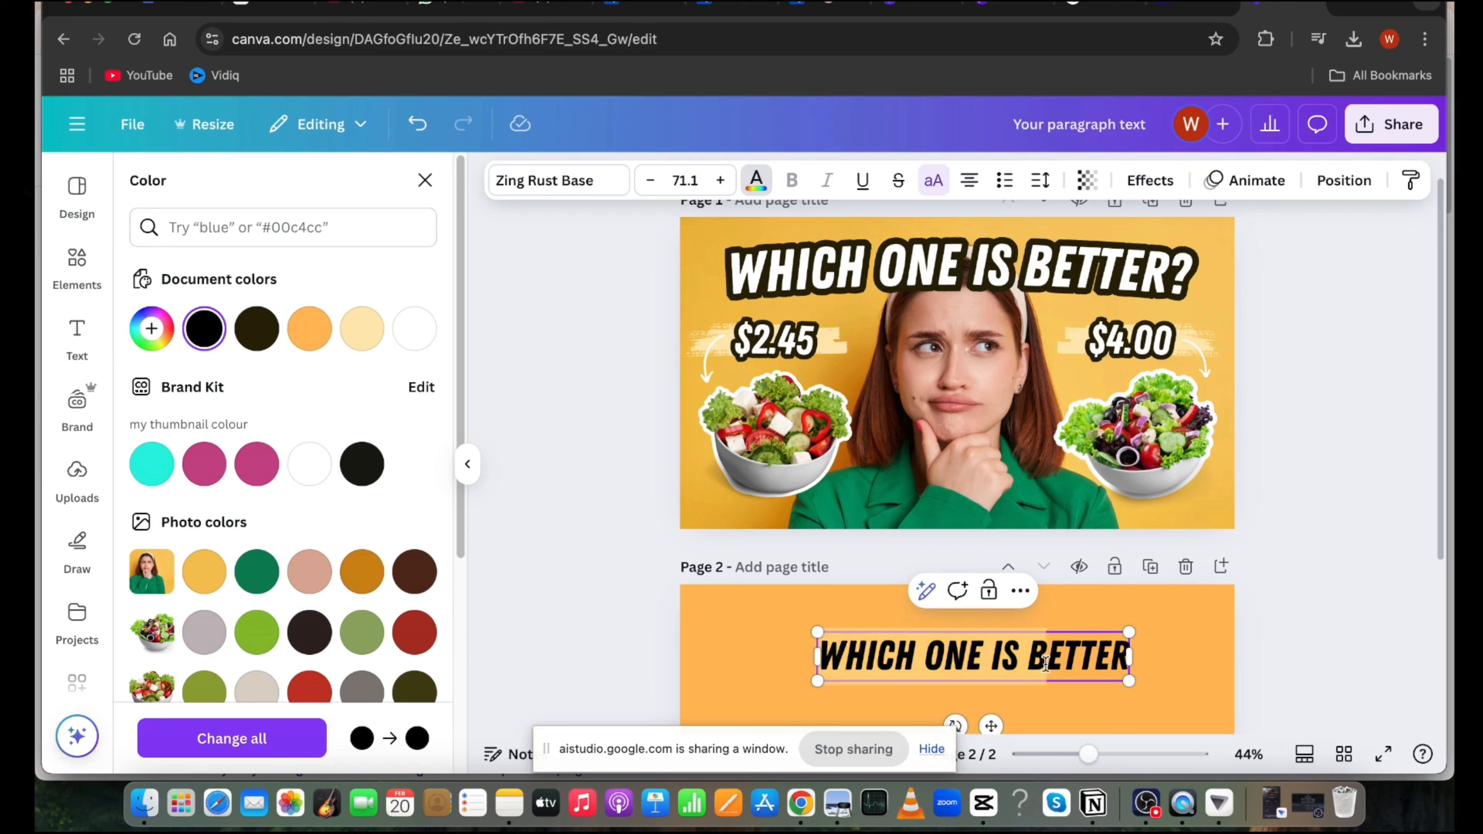
pyautogui.moveTo(1133, 663); pyautogui.dragTo(1111, 662)
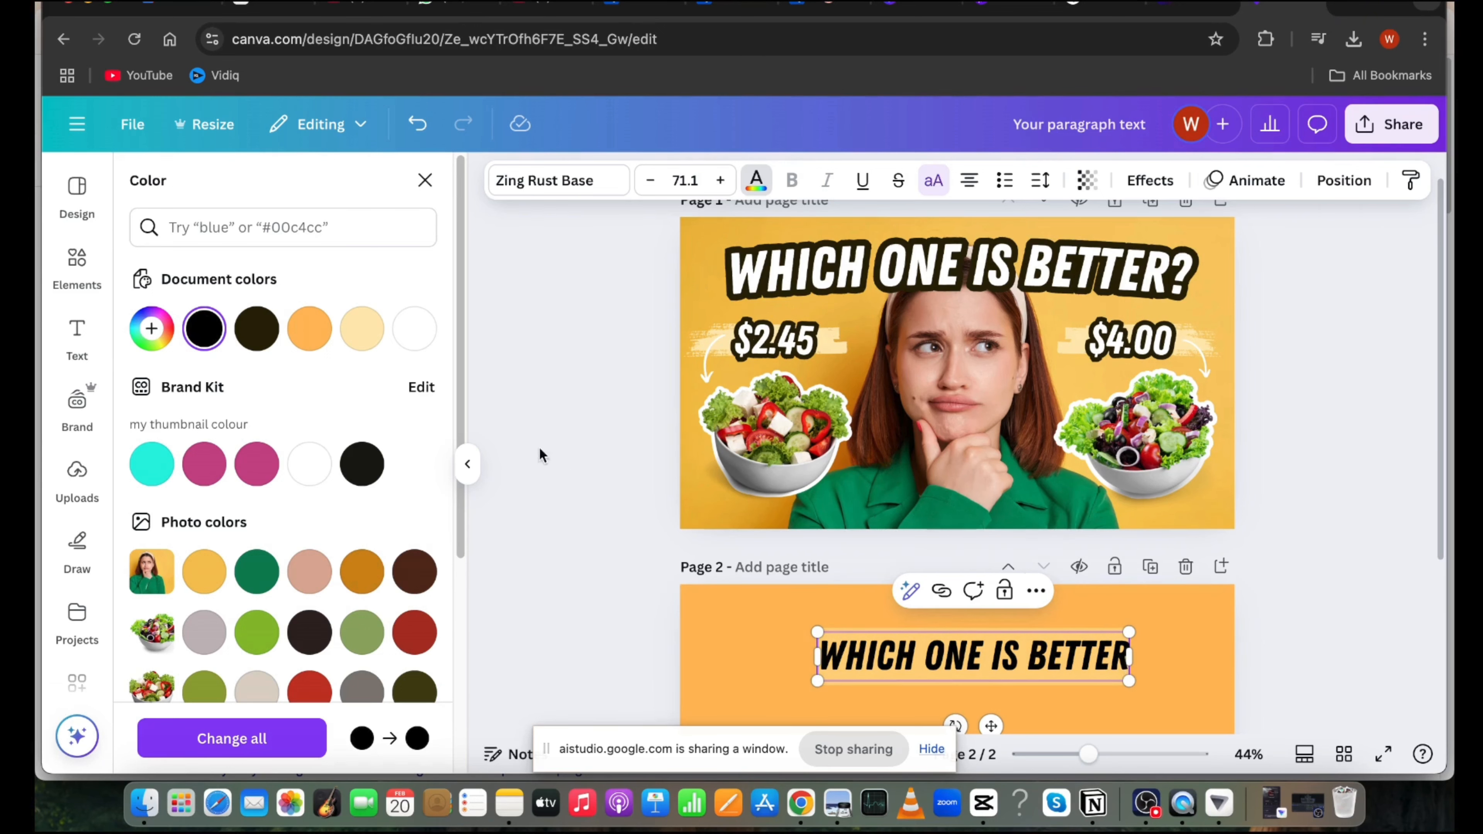
pyautogui.click(415, 333)
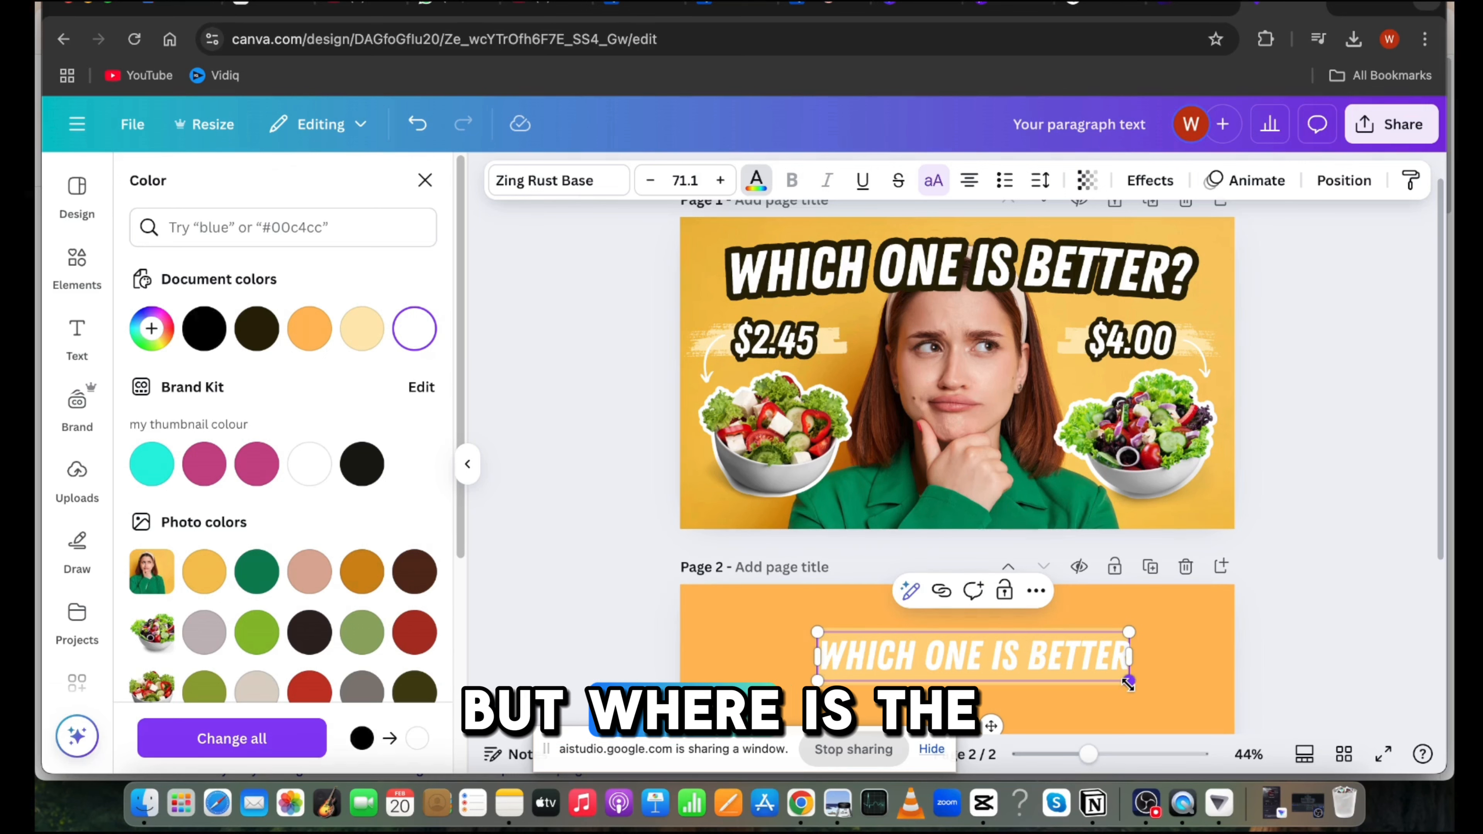
pyautogui.moveTo(1128, 685); pyautogui.dragTo(1210, 675)
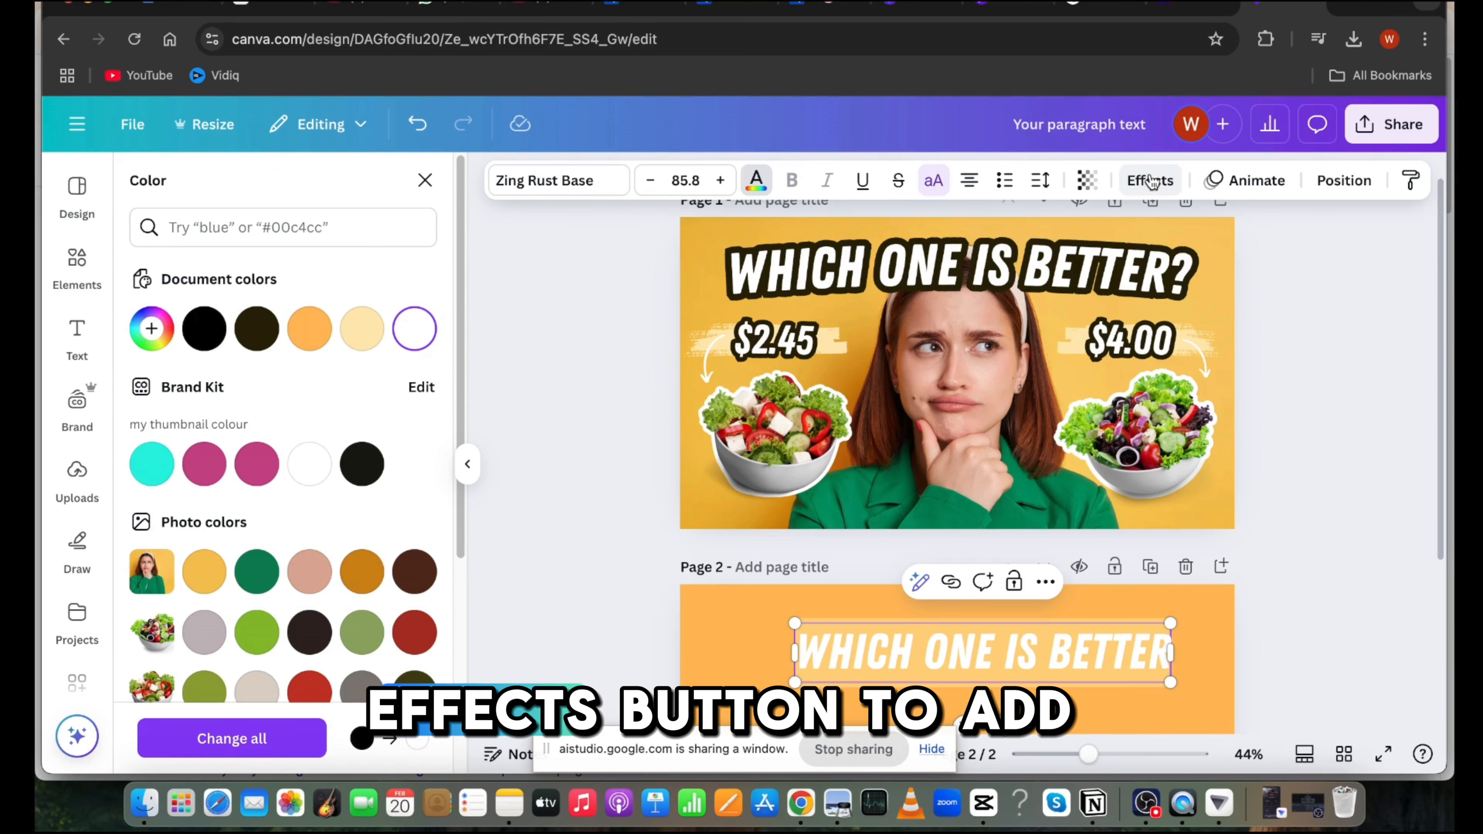
# - Apply the Outline effect to the page 2 title with a near-black color and a thickness of 143
pyautogui.click(1150, 181)
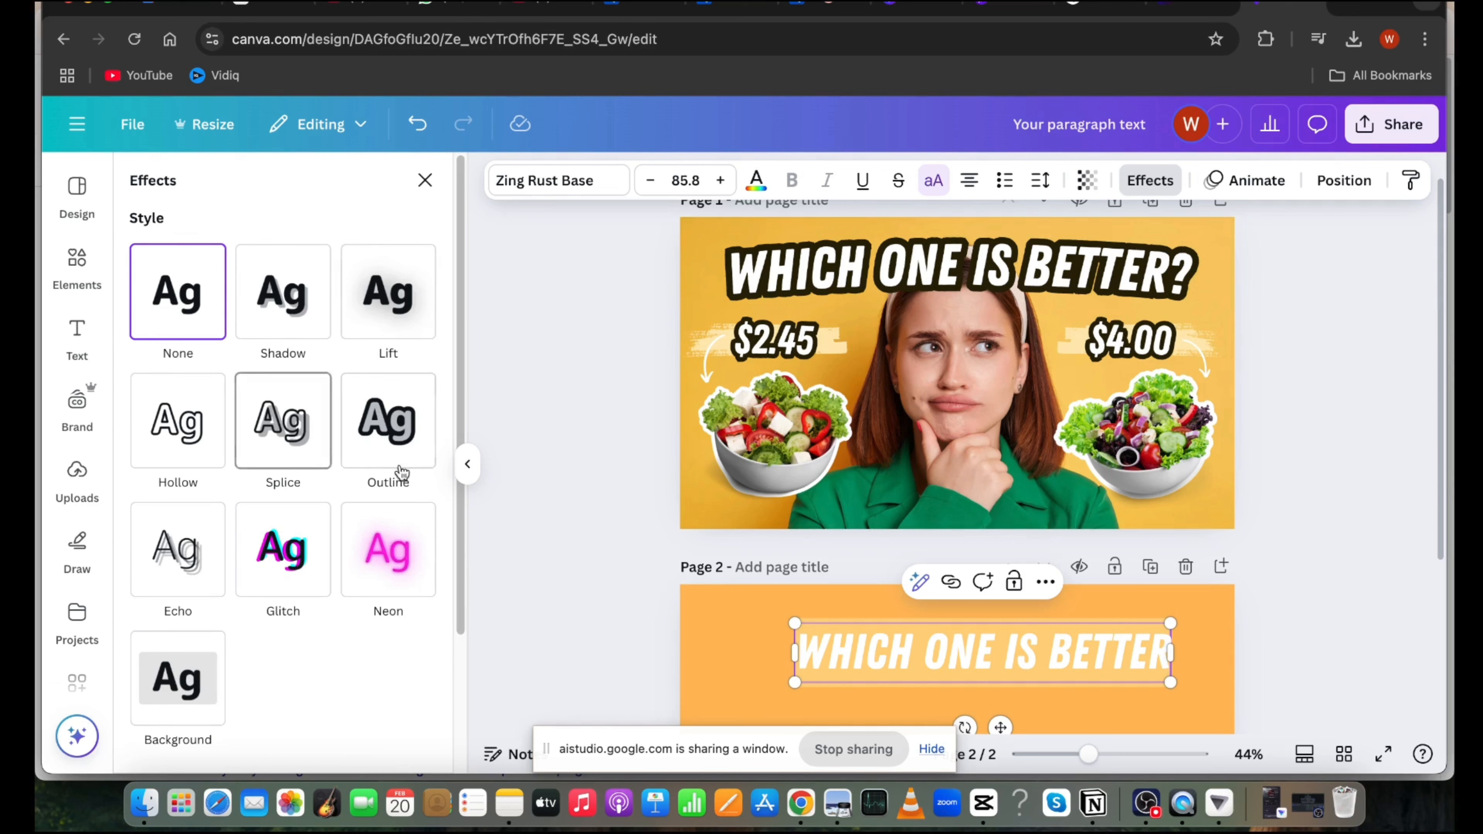
pyautogui.click(407, 453)
pyautogui.scroll(-2, 404, 451)
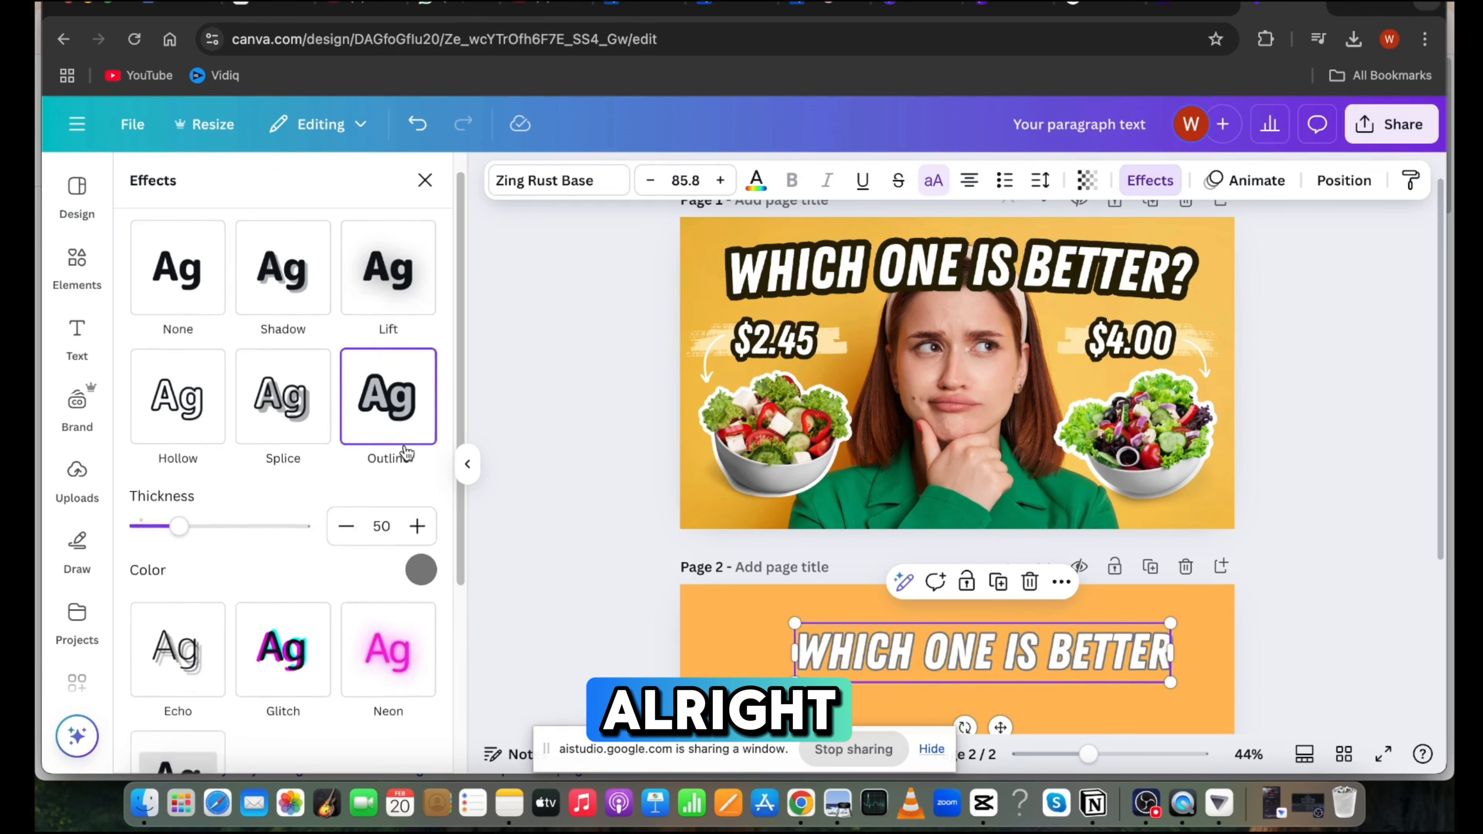
pyautogui.click(421, 513)
pyautogui.click(337, 374)
pyautogui.click(265, 514)
pyautogui.moveTo(234, 473); pyautogui.dragTo(255, 470)
pyautogui.scroll(-2, 879, 585)
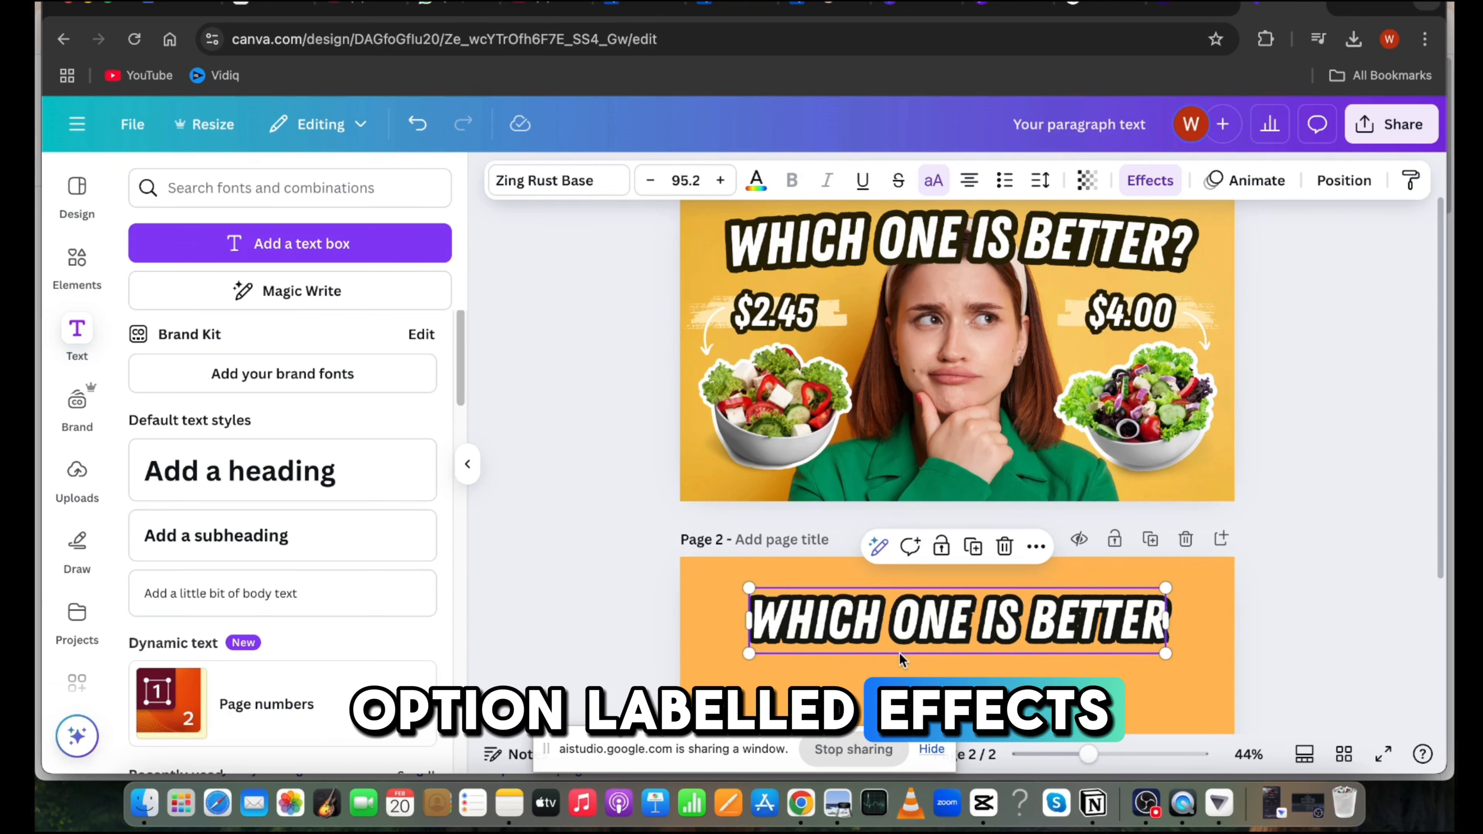
# - Apply the Curve shape to the page 2 title and reduce the curve to a slight arch of about 10
pyautogui.click(1149, 181)
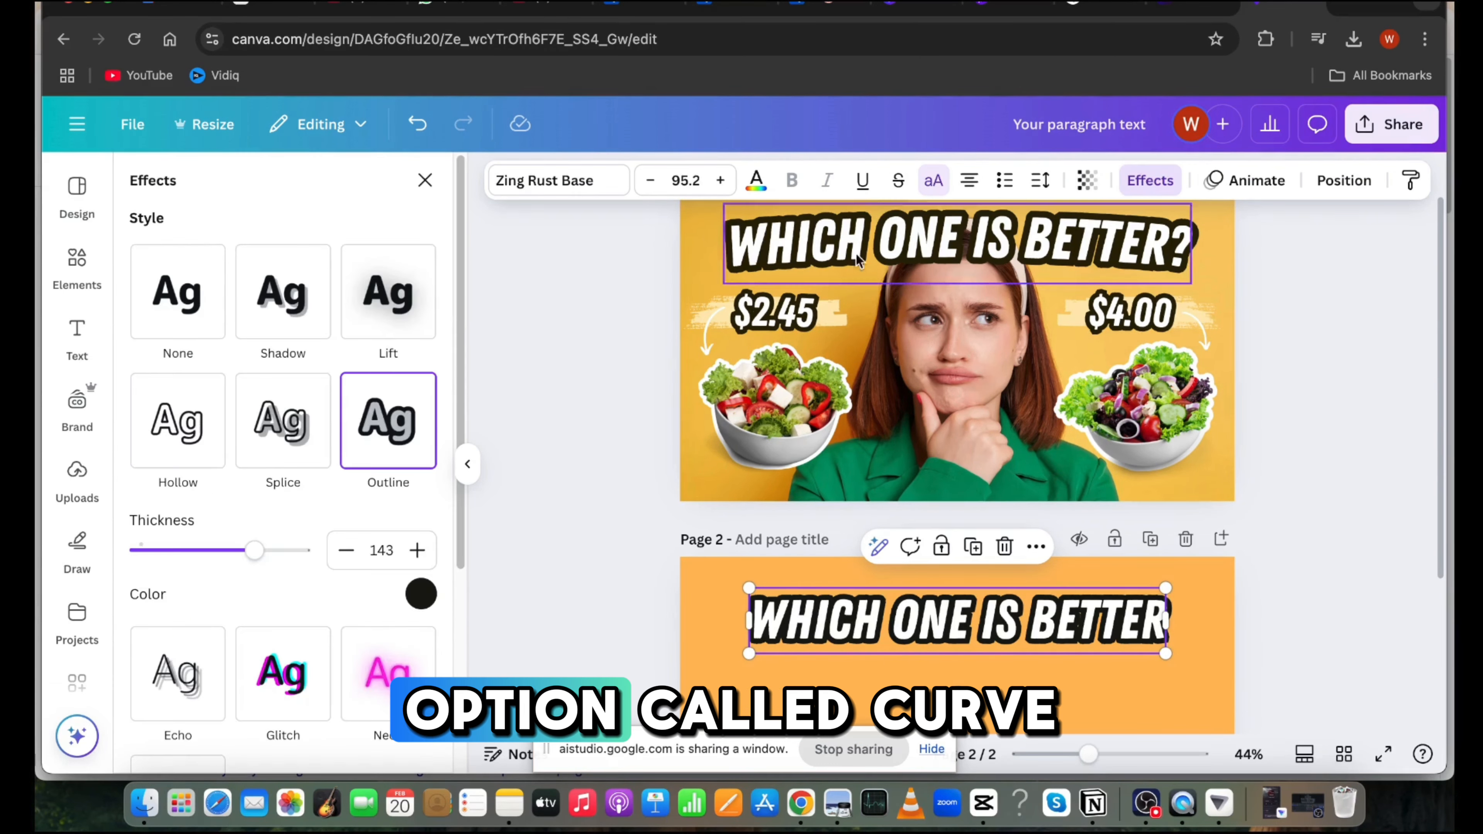
pyautogui.scroll(-1, 264, 591)
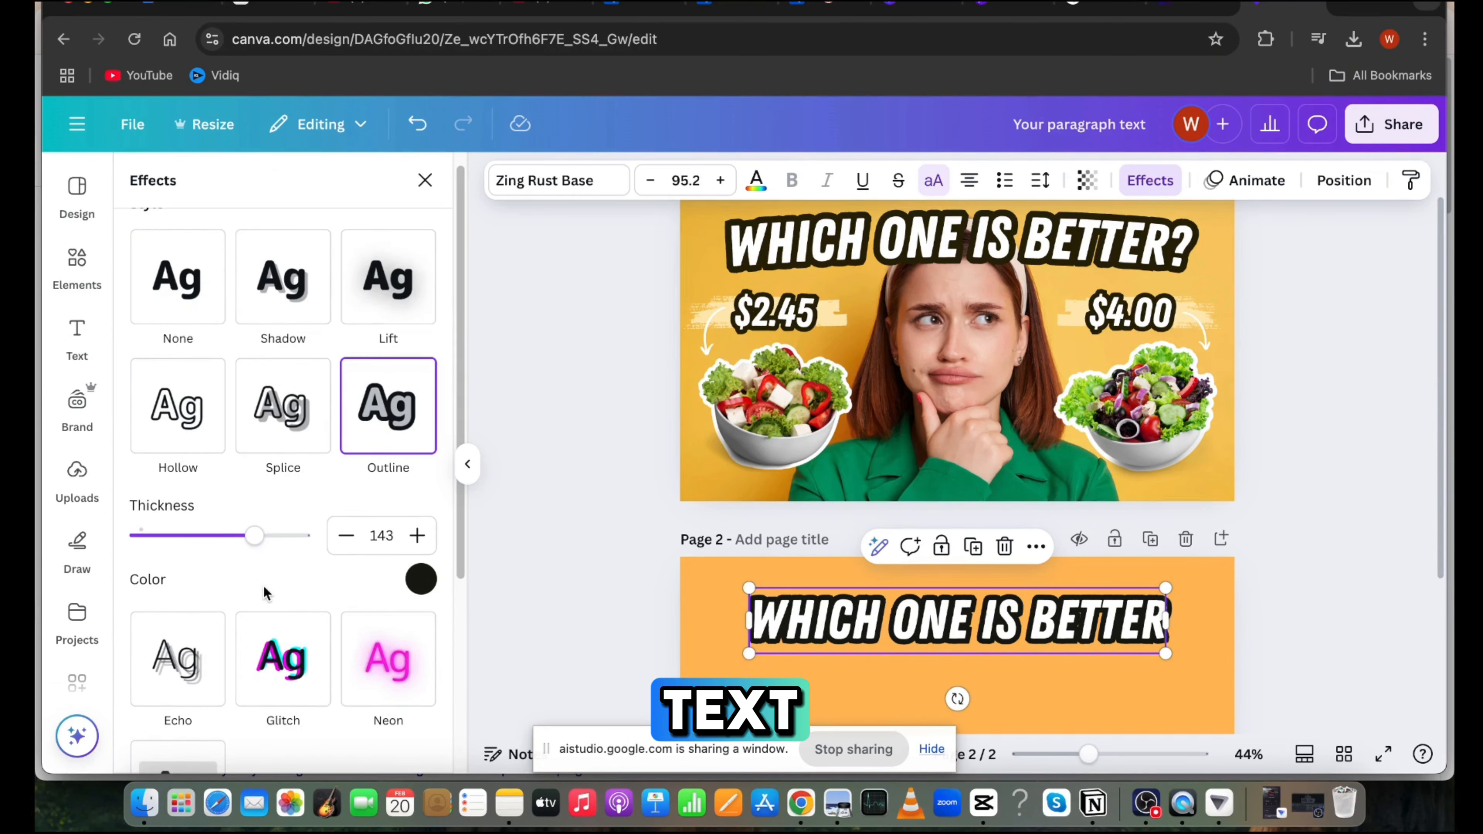
pyautogui.scroll(-5, 263, 584)
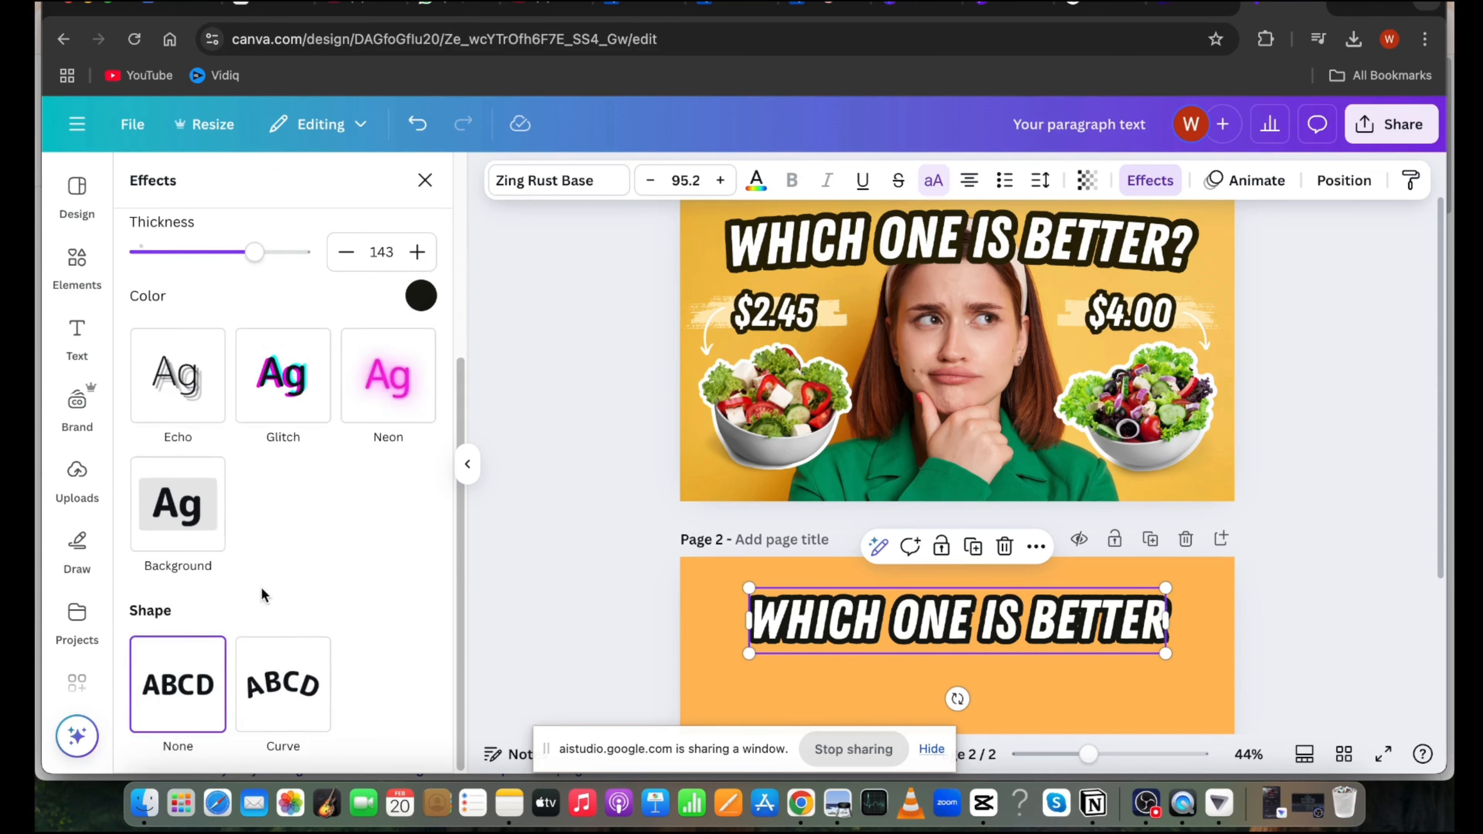
pyautogui.click(267, 688)
pyautogui.scroll(-1, 327, 555)
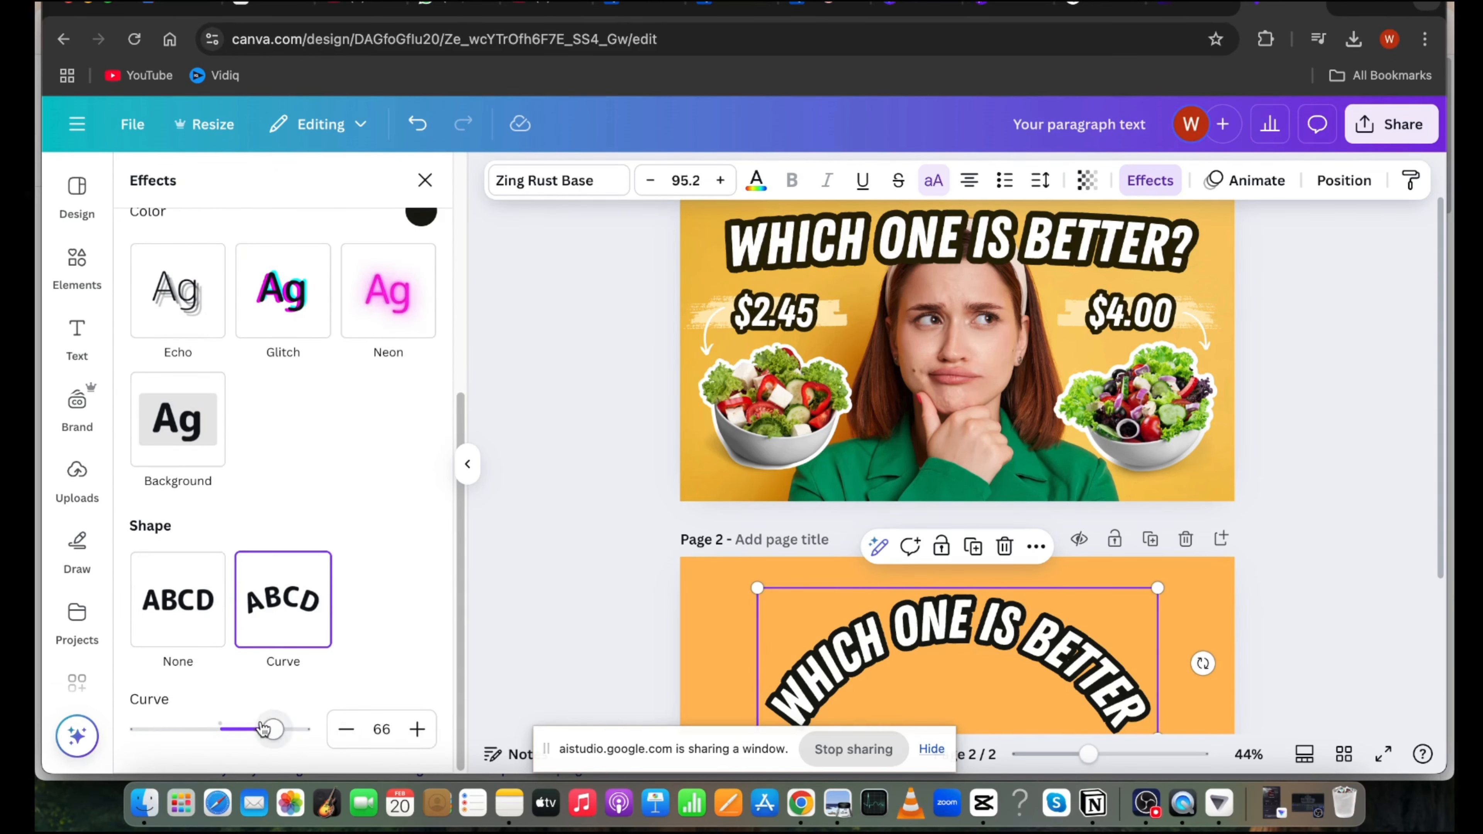
pyautogui.moveTo(273, 729); pyautogui.dragTo(230, 719)
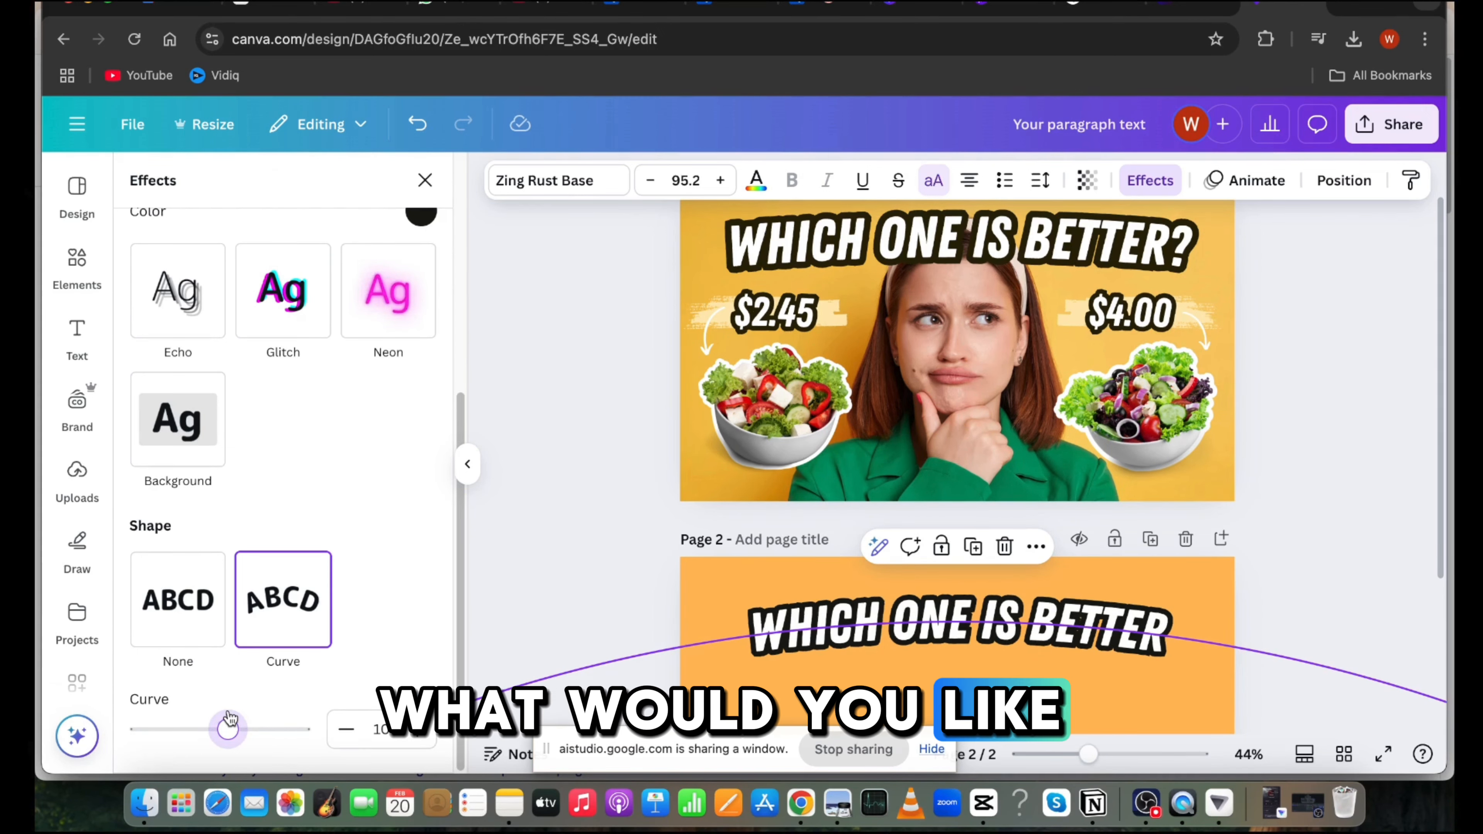